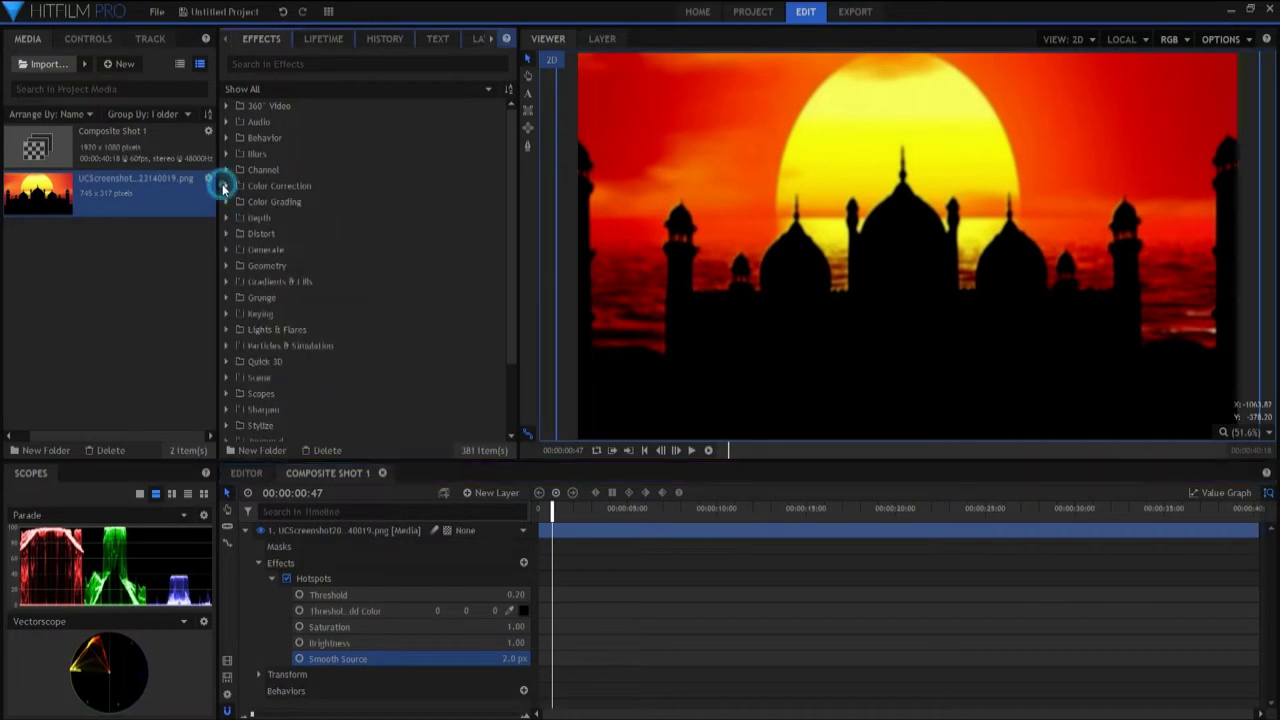
Import the video of the full moon over water, composite shot [10], from the desktop's HitFilm Pro Exports folder.
{"action": "left_click", "coordinate": [25, 65]}
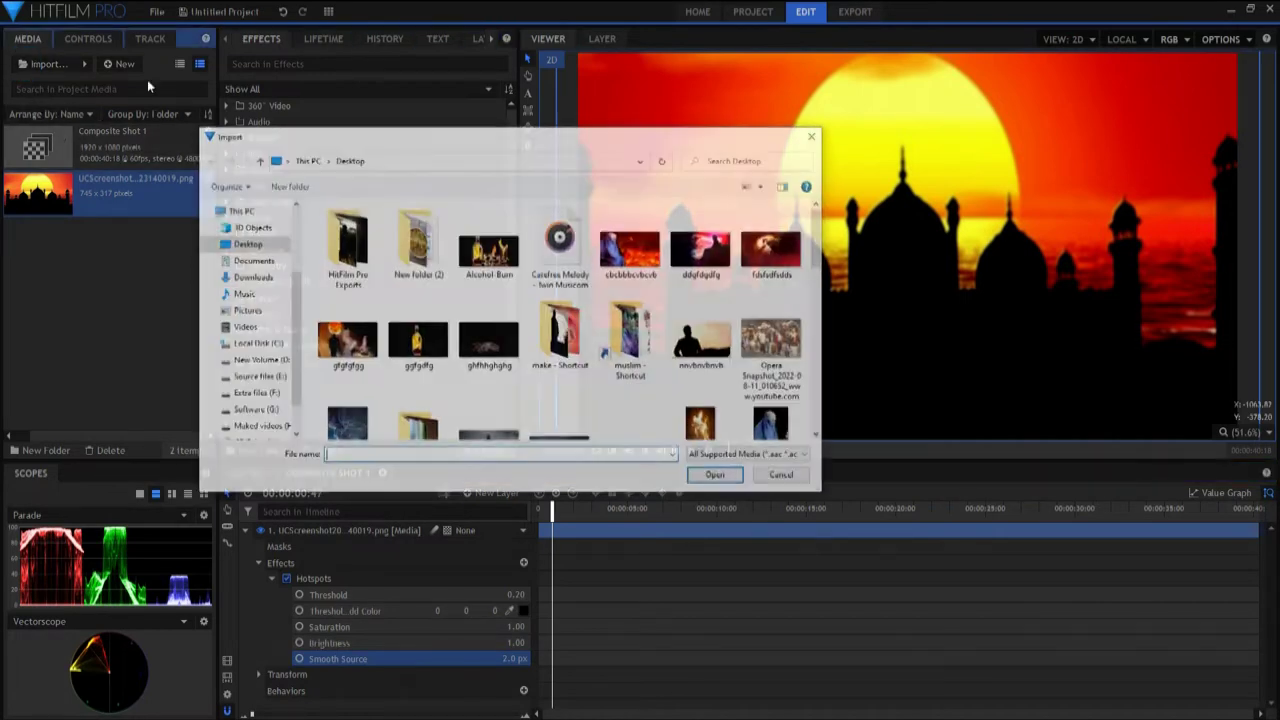
{"action": "left_click_drag", "start_coordinate": [296, 312], "coordinate": [294, 354]}
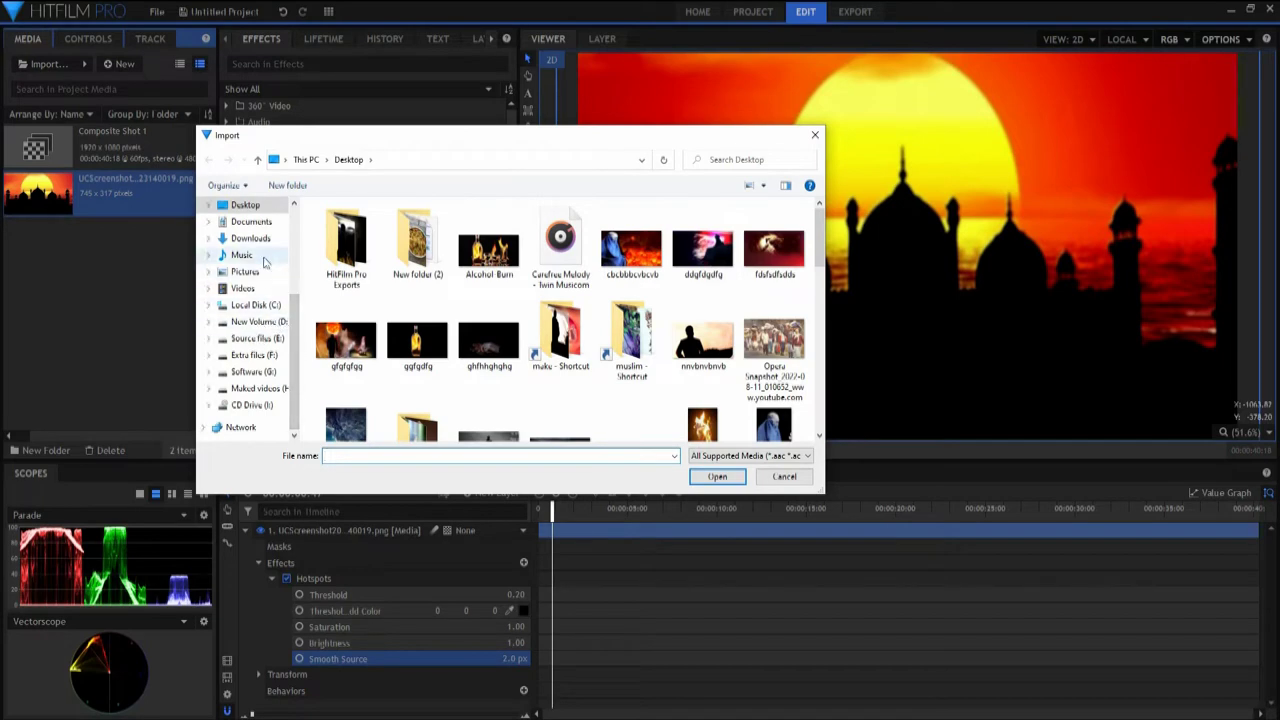
{"action": "double_click", "coordinate": [350, 255]}
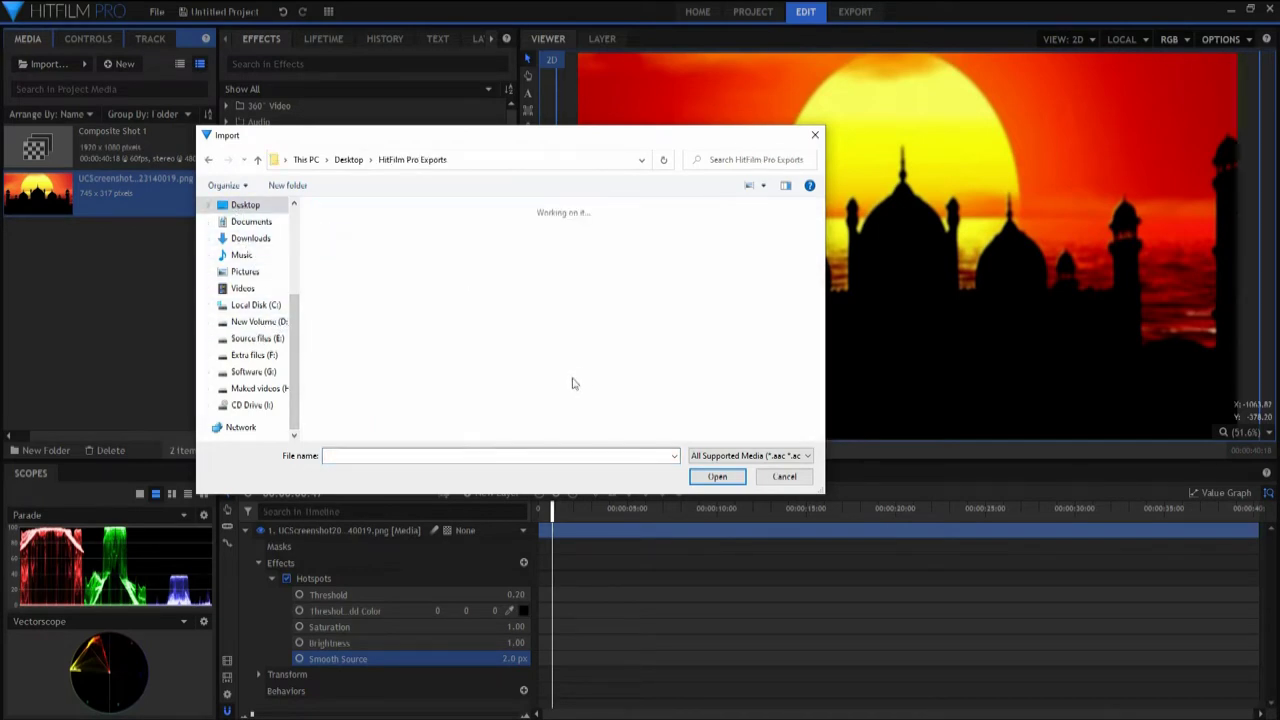
{"action": "scroll", "coordinate": [553, 366], "scroll_direction": "down", "scroll_amount": 2}
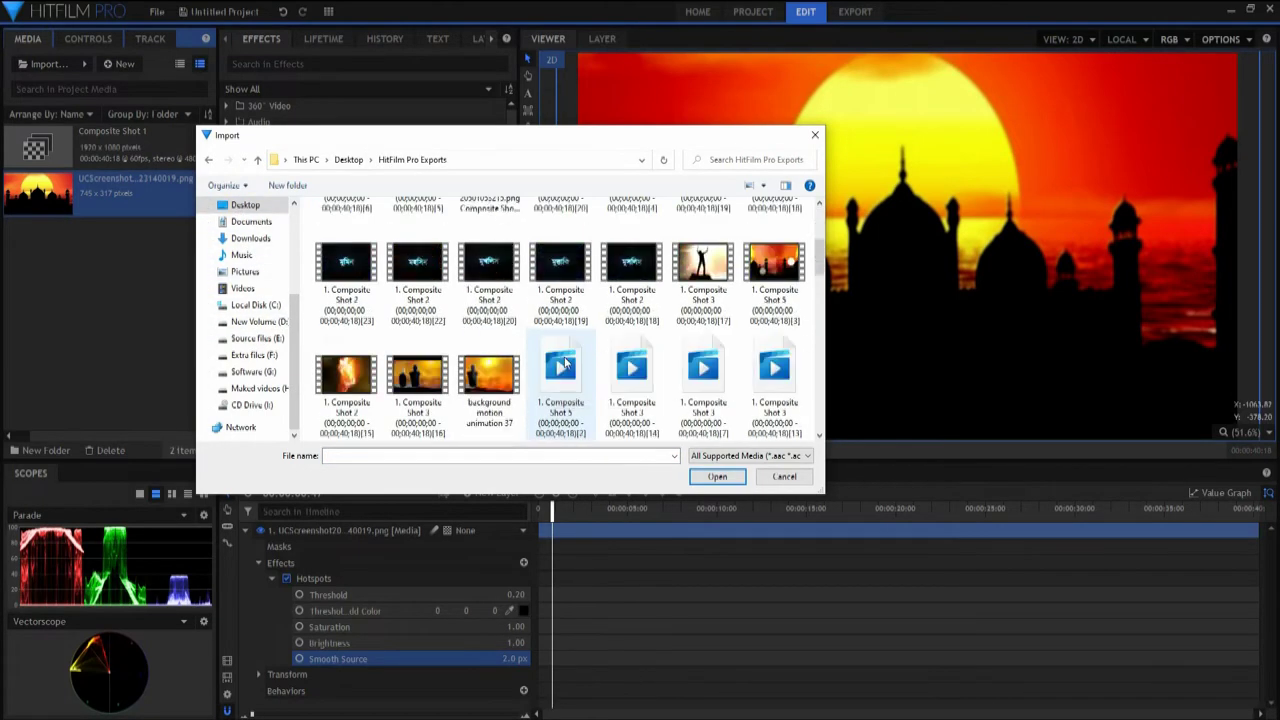
{"action": "scroll", "coordinate": [613, 360], "scroll_direction": "down", "scroll_amount": 2}
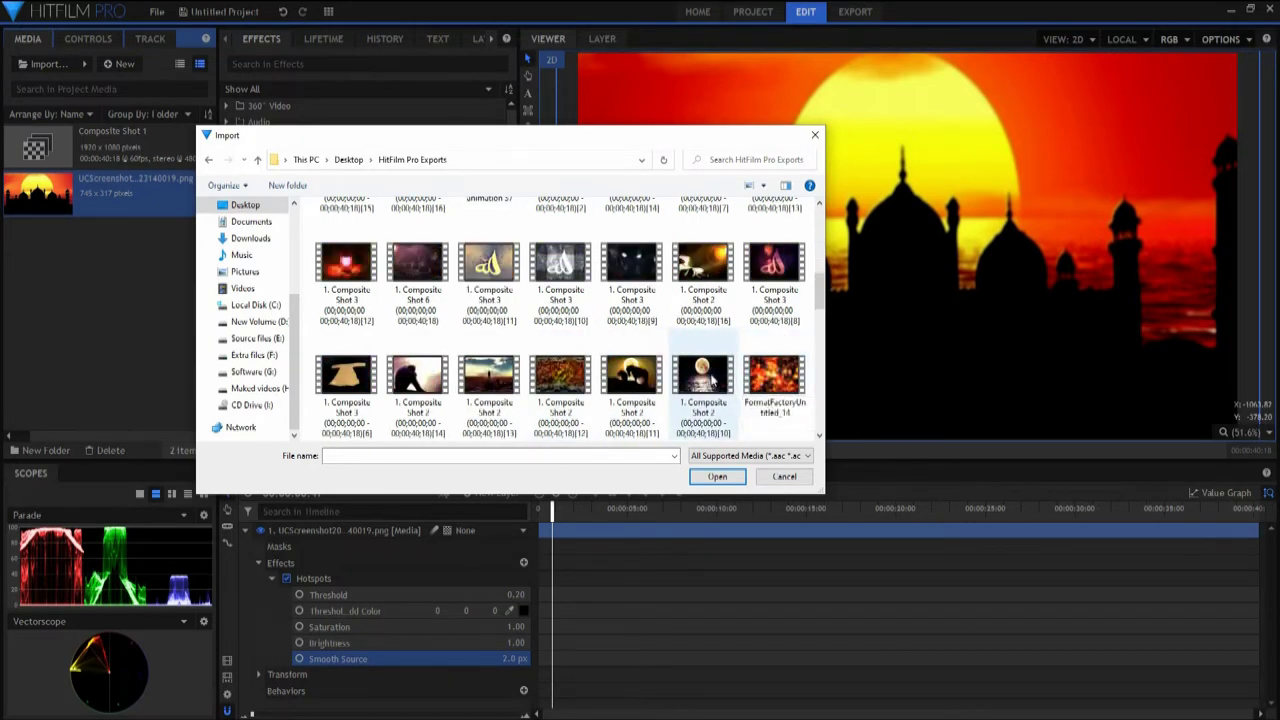
{"action": "left_click", "coordinate": [713, 383]}
{"action": "left_click", "coordinate": [726, 481]}
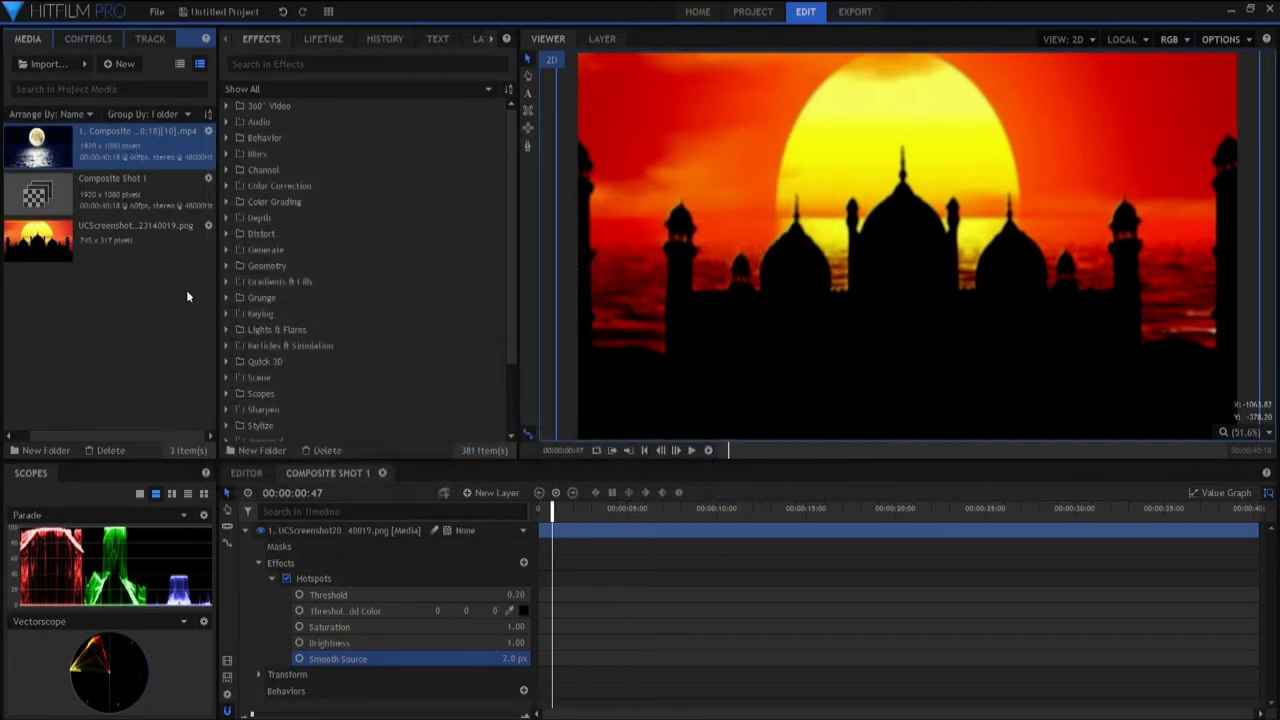
Add the imported moon video to Composite Shot 1 as a layer beneath the mosque silhouette image.
{"action": "left_click", "coordinate": [246, 530]}
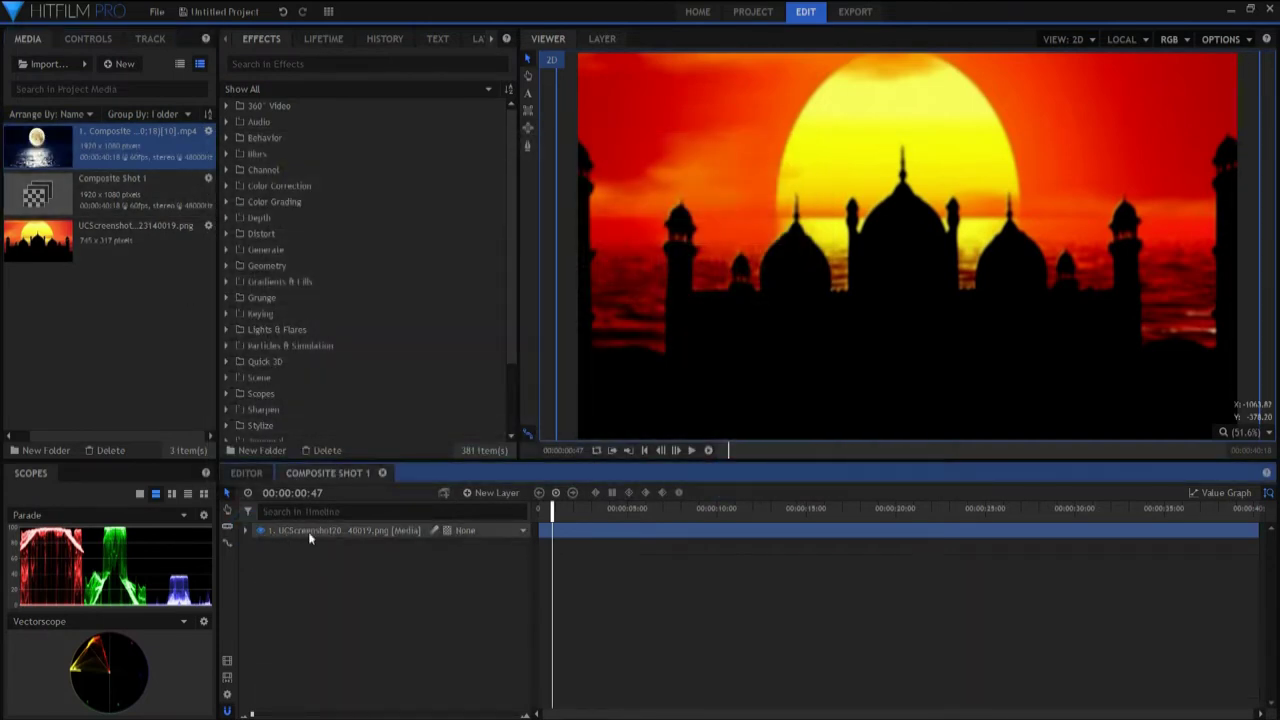
{"action": "left_click", "coordinate": [247, 530]}
{"action": "left_click", "coordinate": [247, 530]}
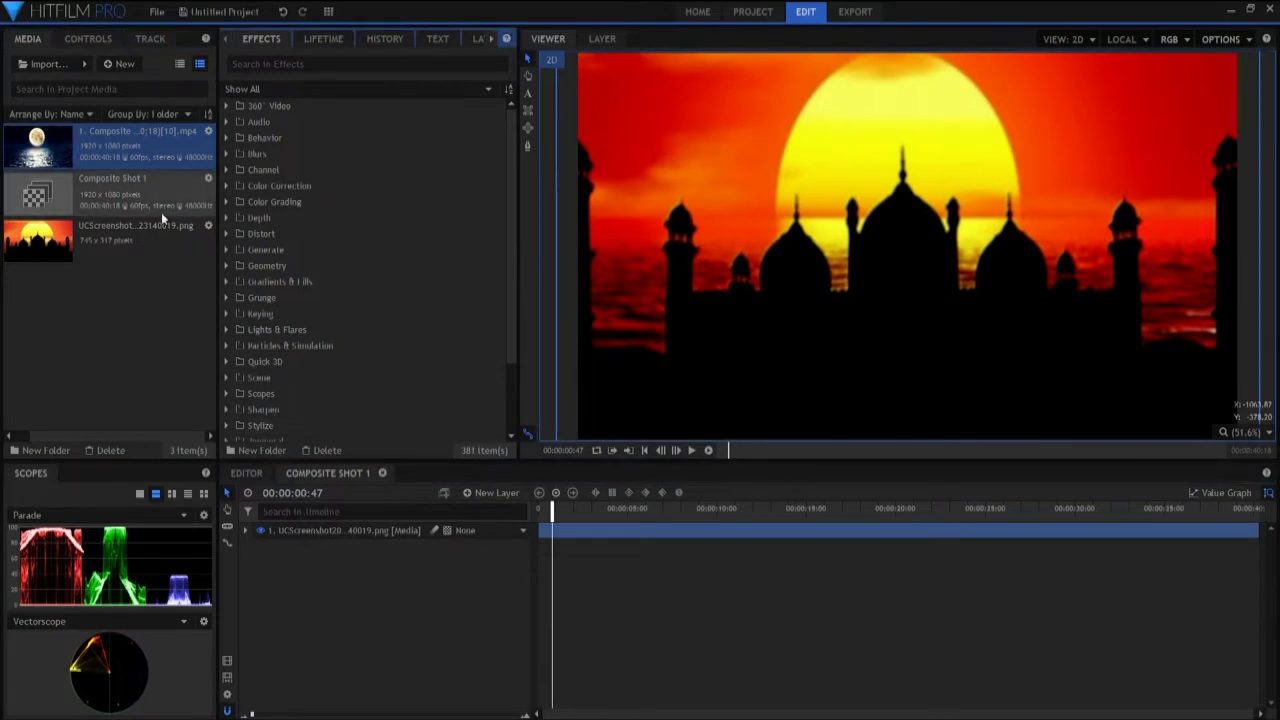
{"action": "left_click_drag", "start_coordinate": [111, 157], "coordinate": [185, 288]}
{"action": "left_click_drag", "start_coordinate": [323, 519], "coordinate": [281, 558]}
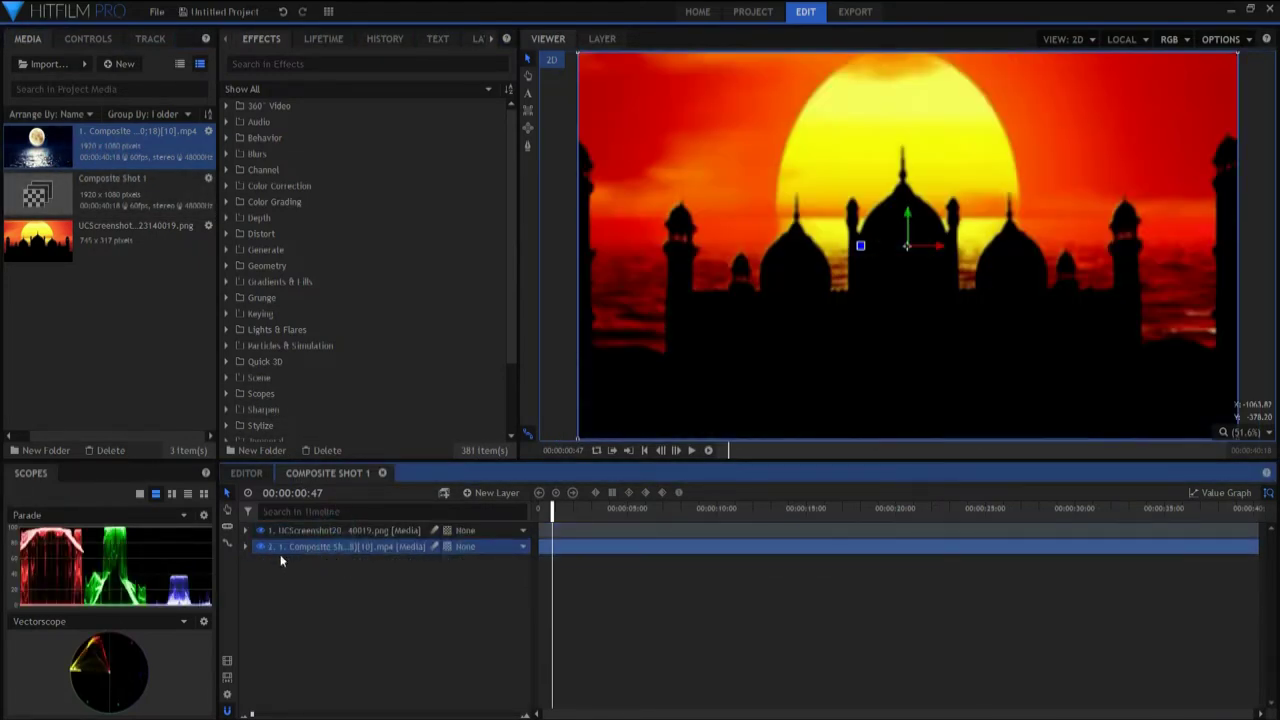
Apply the Luminance Key effect to the mosque image layer and show its settings.
{"action": "left_click", "coordinate": [226, 313]}
{"action": "scroll", "coordinate": [311, 390], "scroll_direction": "down", "scroll_amount": 1}
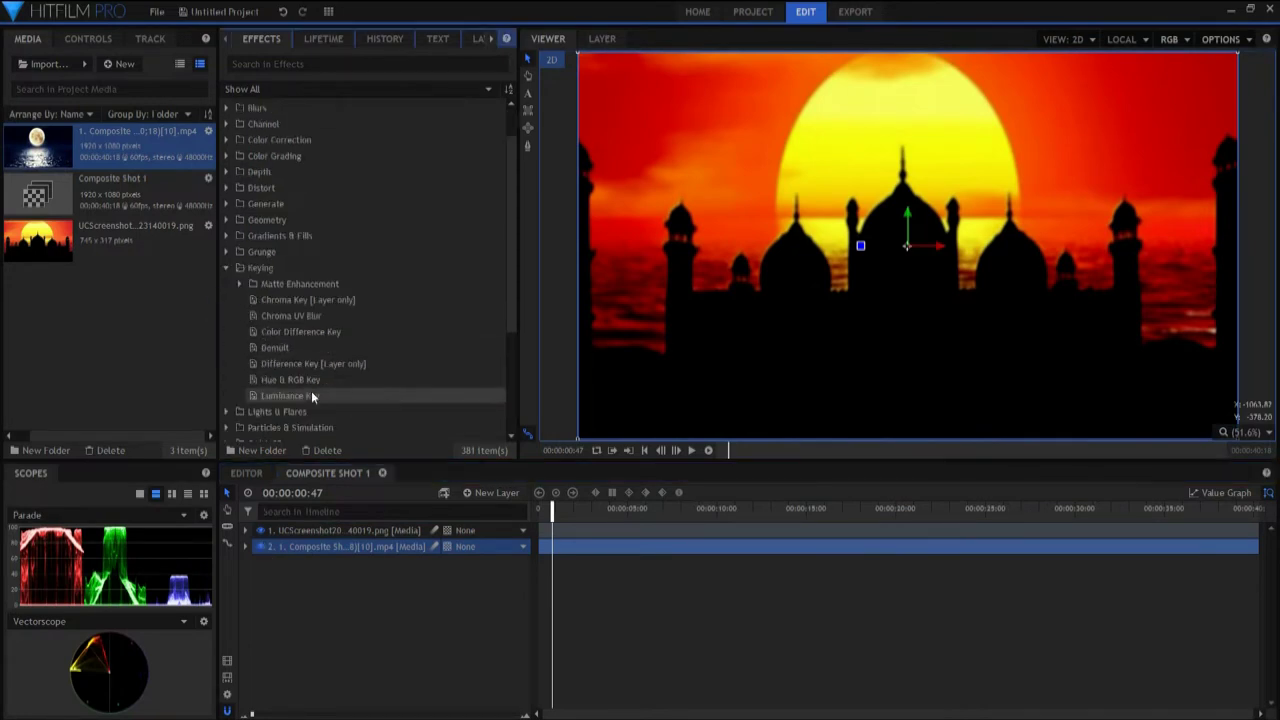
{"action": "left_click_drag", "start_coordinate": [293, 395], "coordinate": [316, 452]}
{"action": "left_click_drag", "start_coordinate": [331, 524], "coordinate": [334, 523]}
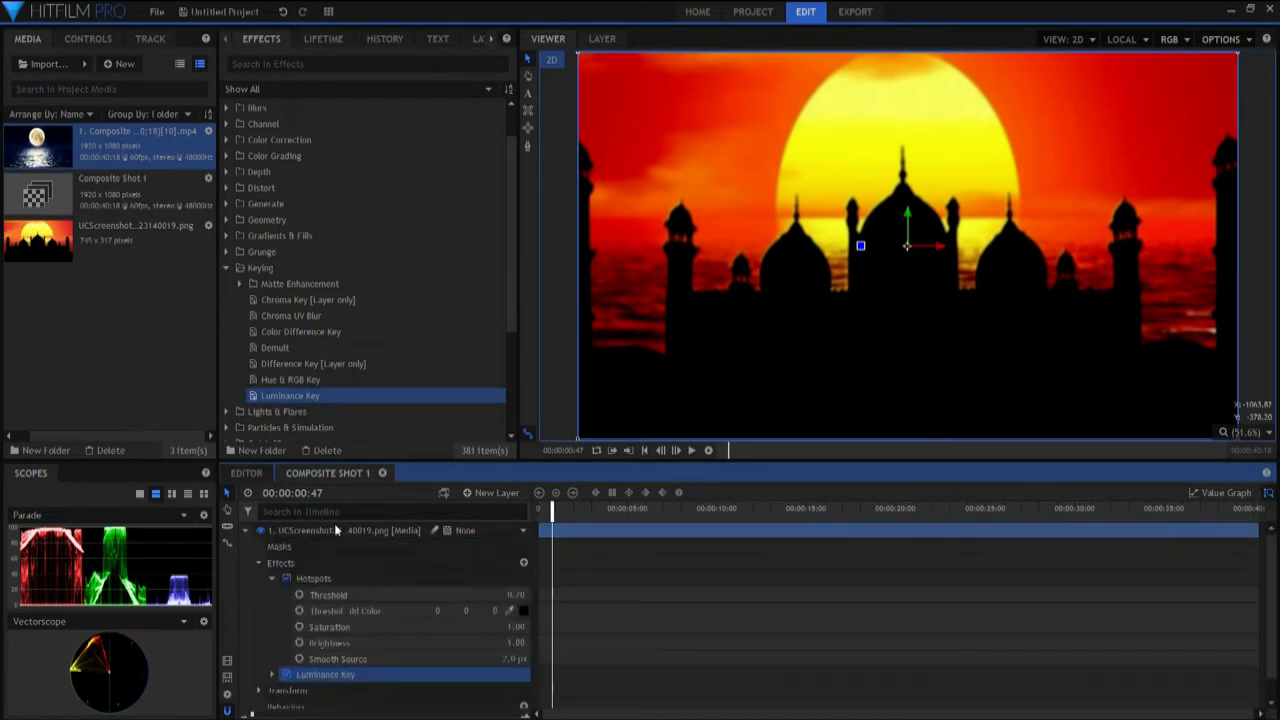
{"action": "left_click", "coordinate": [272, 578]}
{"action": "left_click", "coordinate": [272, 594]}
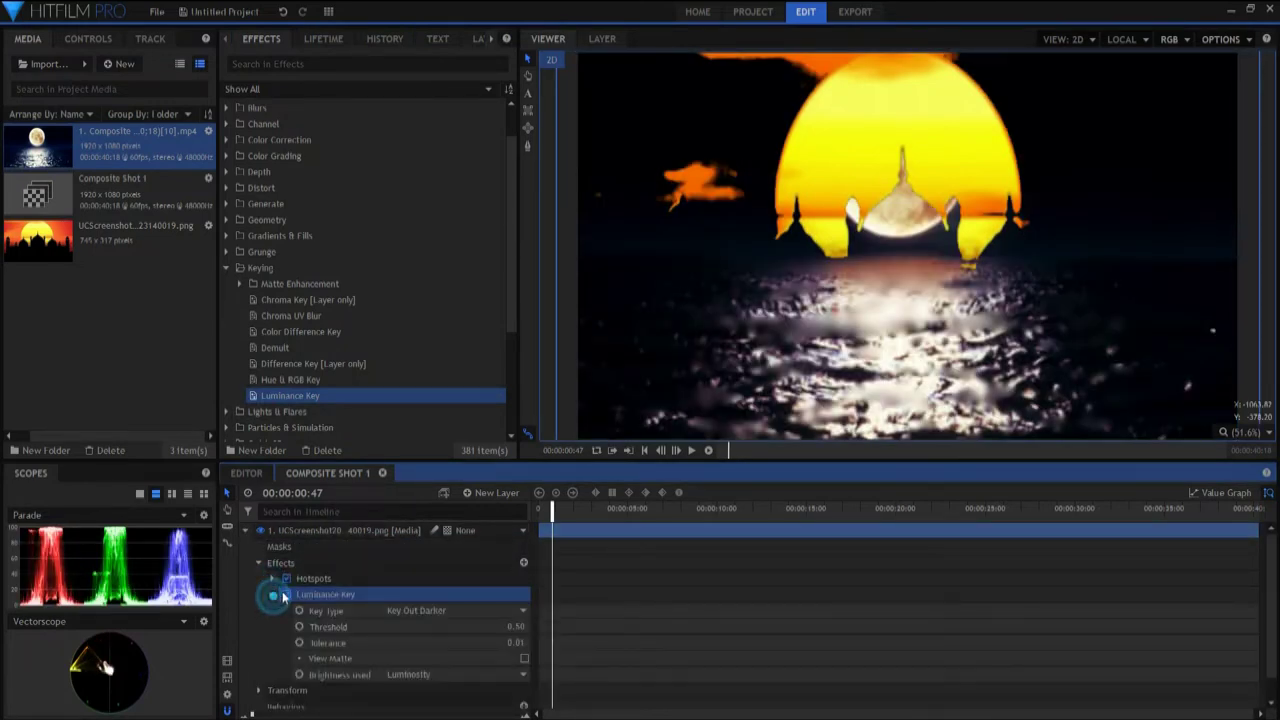
Set the Luminance Key to Key Out Brighter with a threshold of 0.01, and fine-tune its tolerance.
{"action": "left_click", "coordinate": [400, 610]}
{"action": "left_click", "coordinate": [411, 642]}
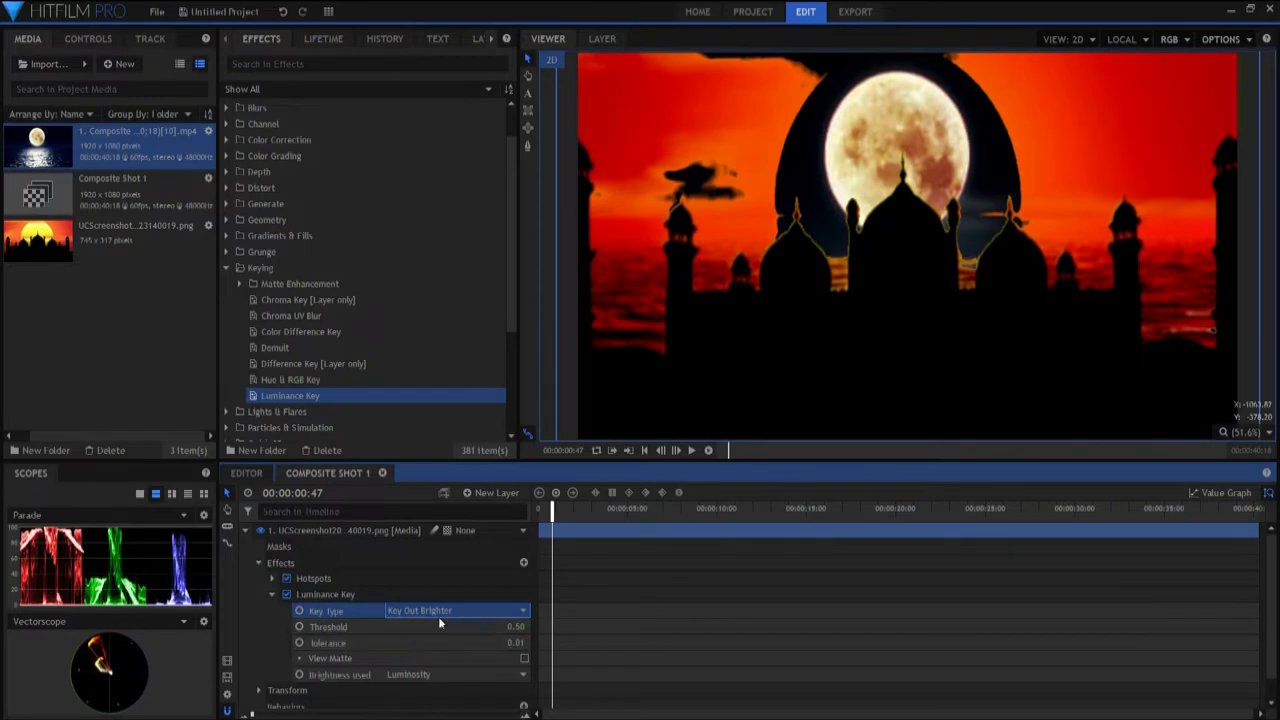
{"action": "left_click", "coordinate": [513, 626]}
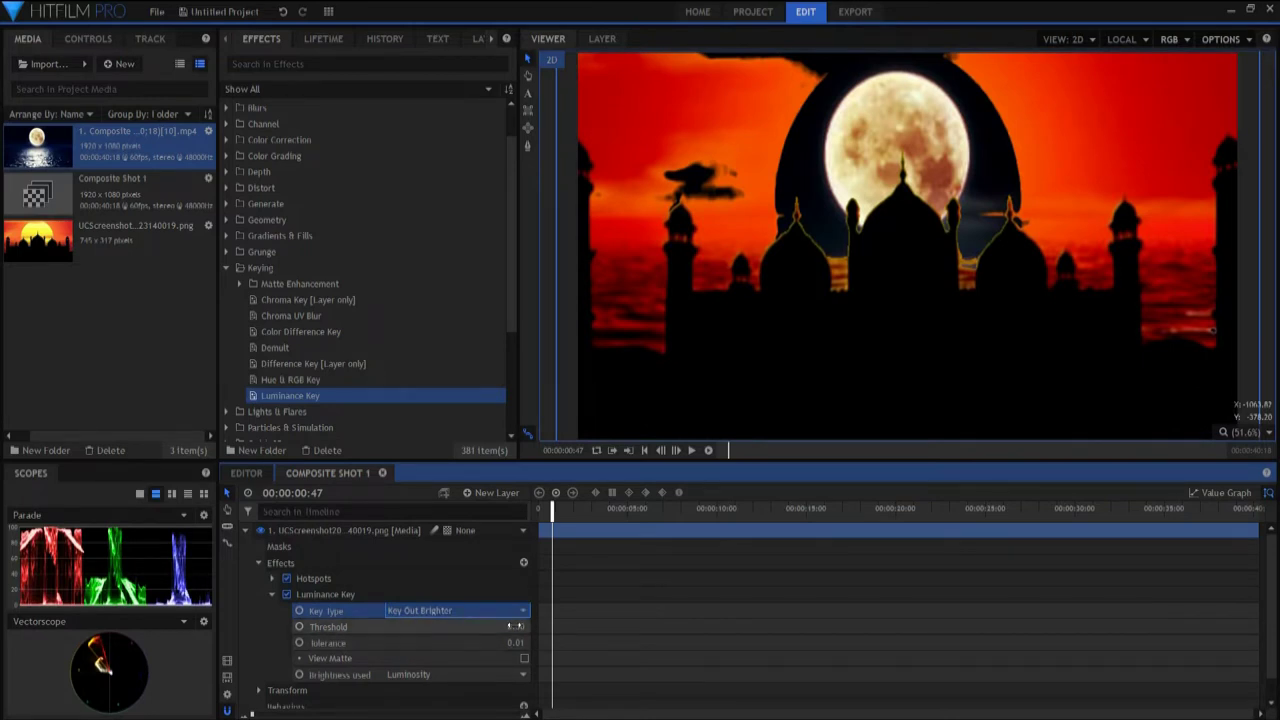
{"action": "left_click_drag", "start_coordinate": [513, 626], "coordinate": [453, 626]}
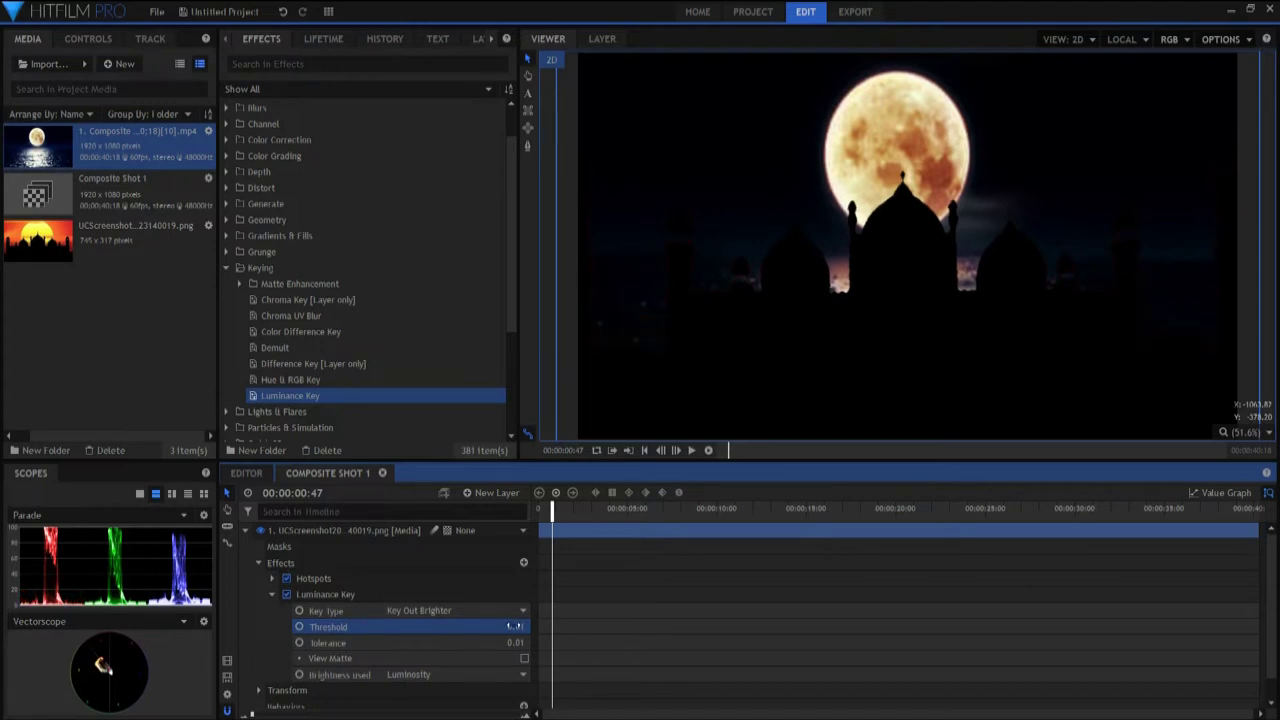
{"action": "left_click_drag", "start_coordinate": [516, 642], "coordinate": [508, 642]}
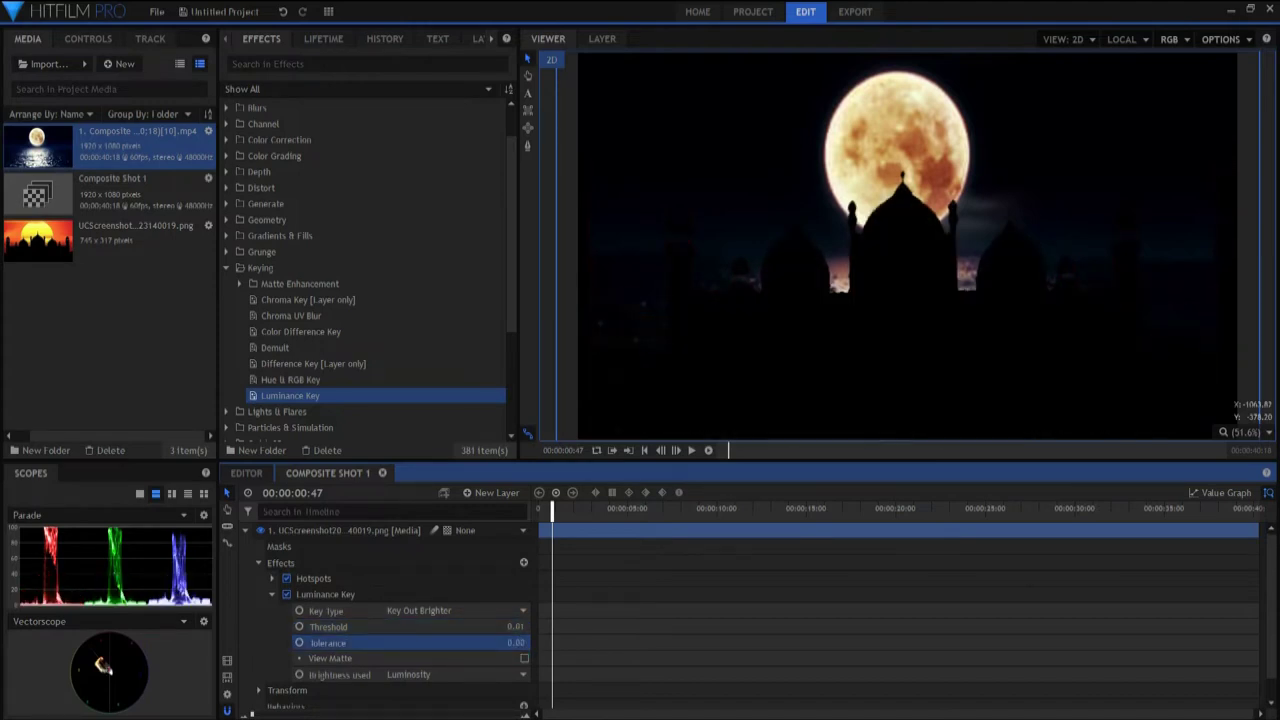
Raise the Smooth Source value of the mosque layer's Hotspots effect to 9.0 px.
{"action": "left_click", "coordinate": [272, 594]}
{"action": "left_click", "coordinate": [272, 578]}
{"action": "left_click_drag", "start_coordinate": [505, 658], "coordinate": [519, 658]}
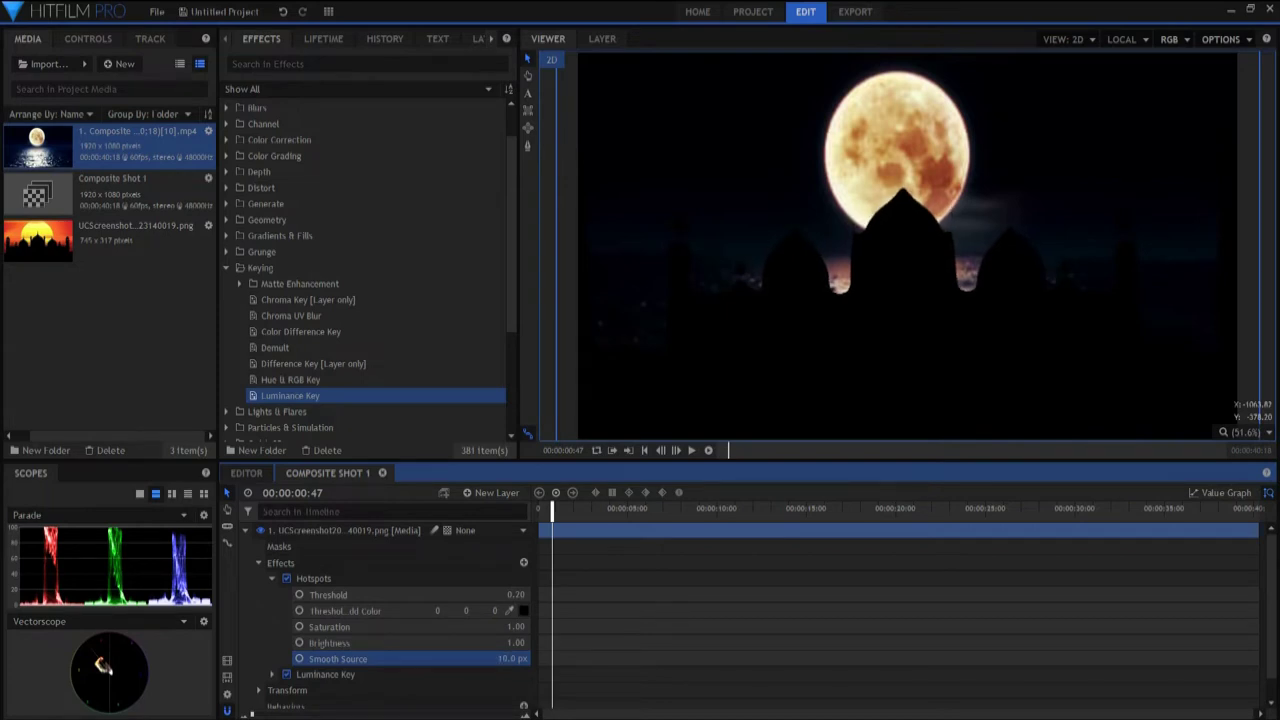
{"action": "left_click", "coordinate": [244, 531]}
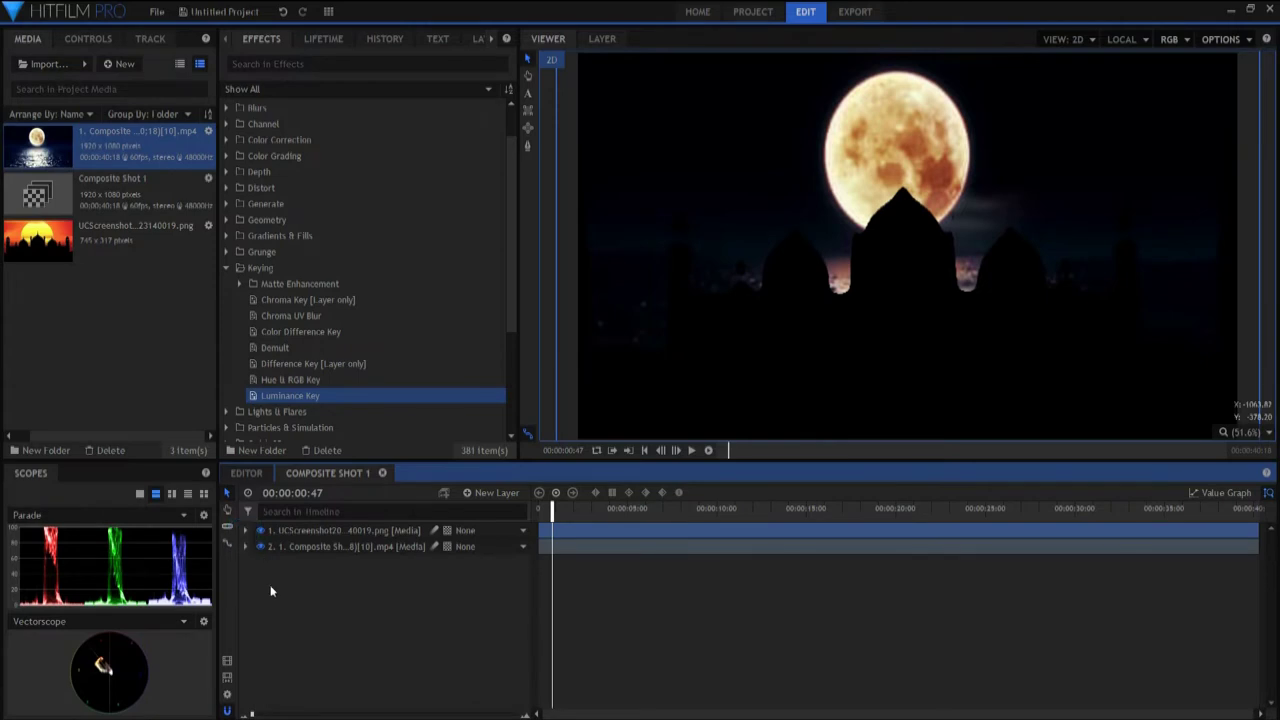
Apply the Color Gradient effect from Gradients & Fills to the mosque image layer.
{"action": "left_click", "coordinate": [226, 268]}
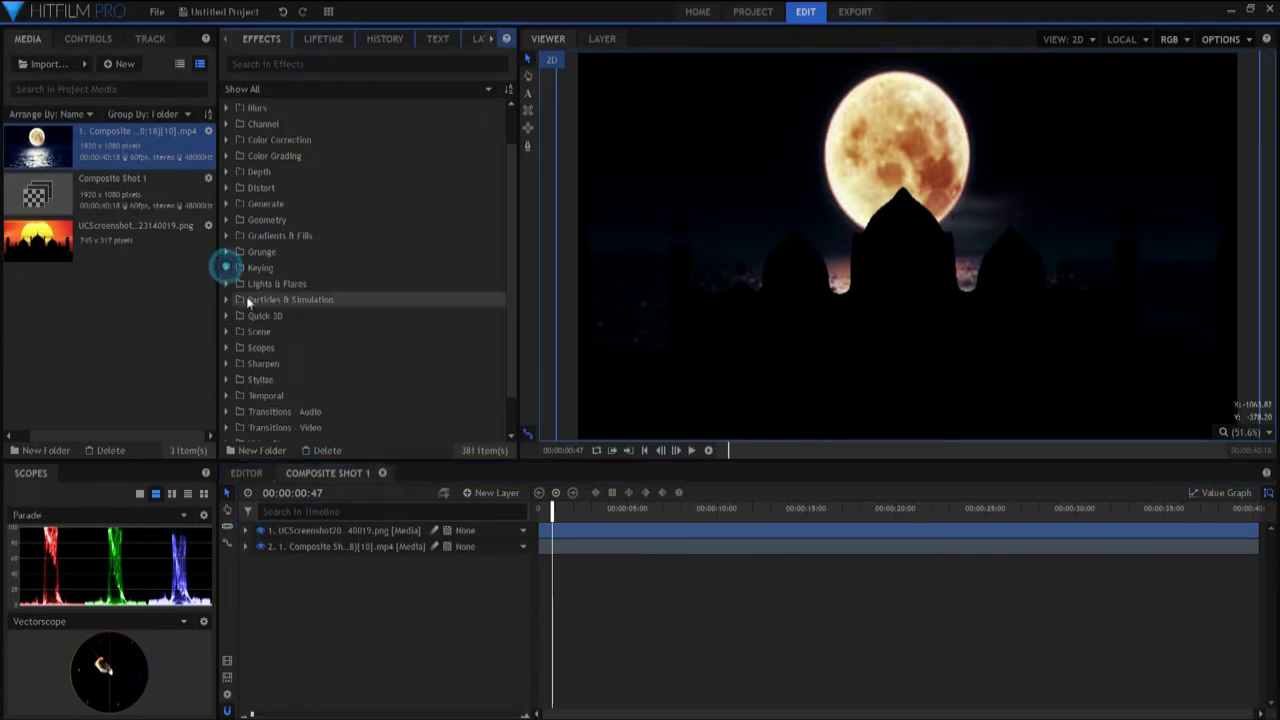
{"action": "scroll", "coordinate": [234, 386], "scroll_direction": "down", "scroll_amount": 3}
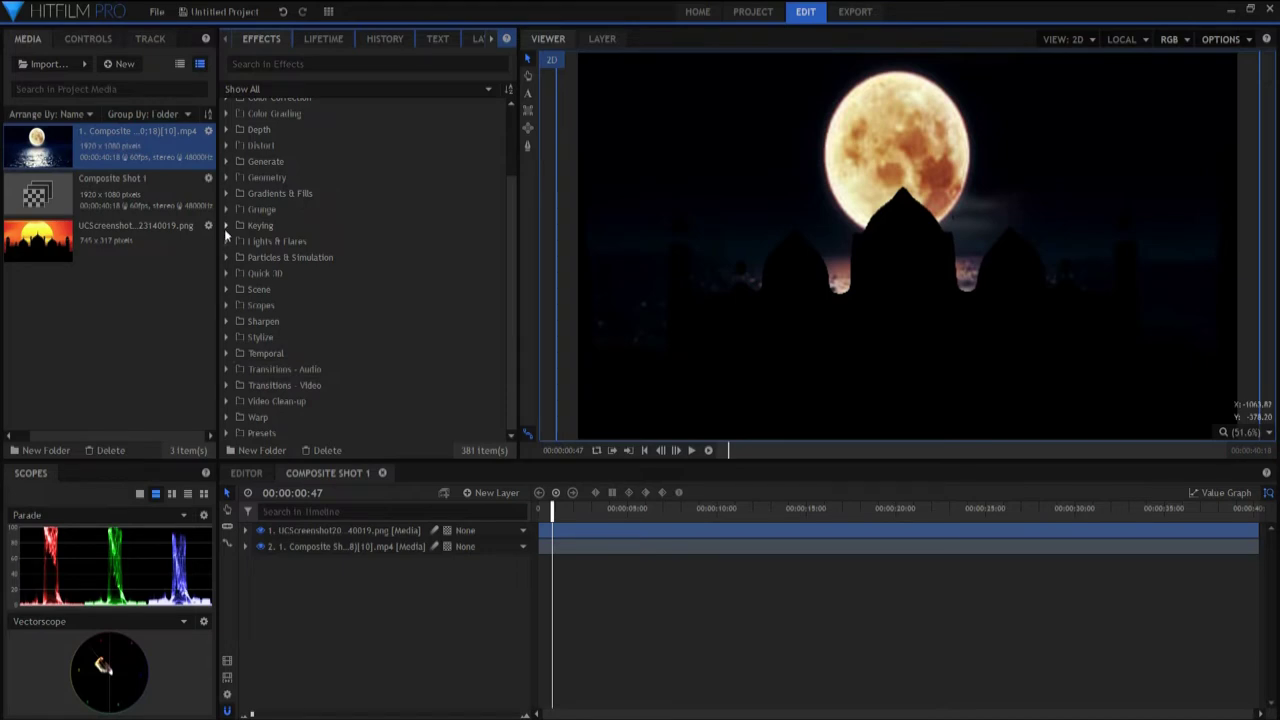
{"action": "left_click", "coordinate": [226, 193]}
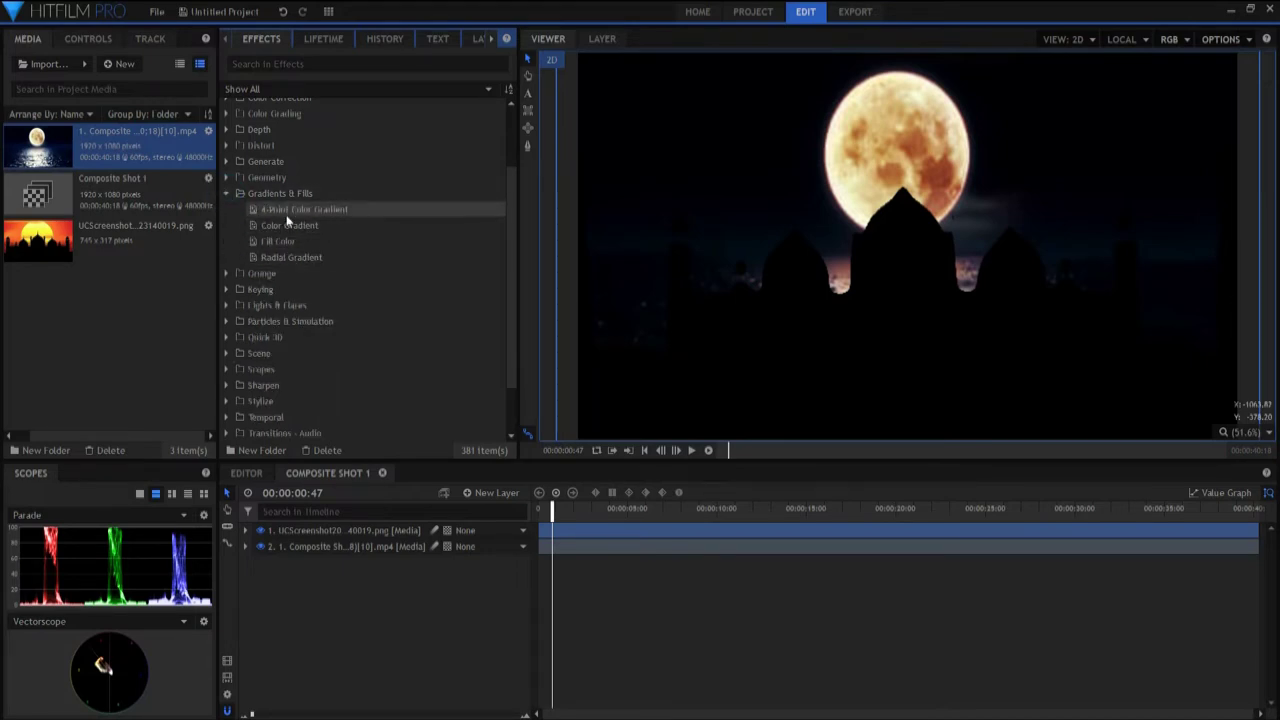
{"action": "left_click_drag", "start_coordinate": [290, 225], "coordinate": [323, 535]}
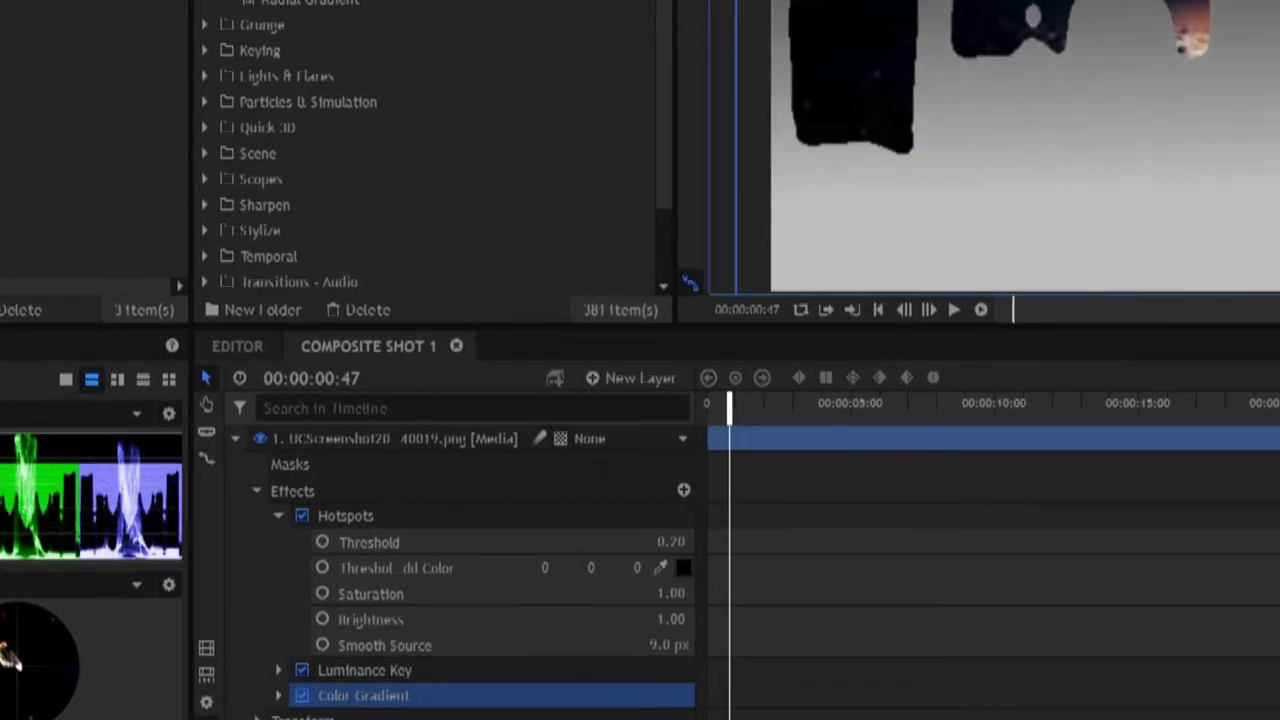
Change the Color Gradient's End Color to a dark maroon with red 83, green 0 and a low blue value.
{"action": "left_click", "coordinate": [278, 515]}
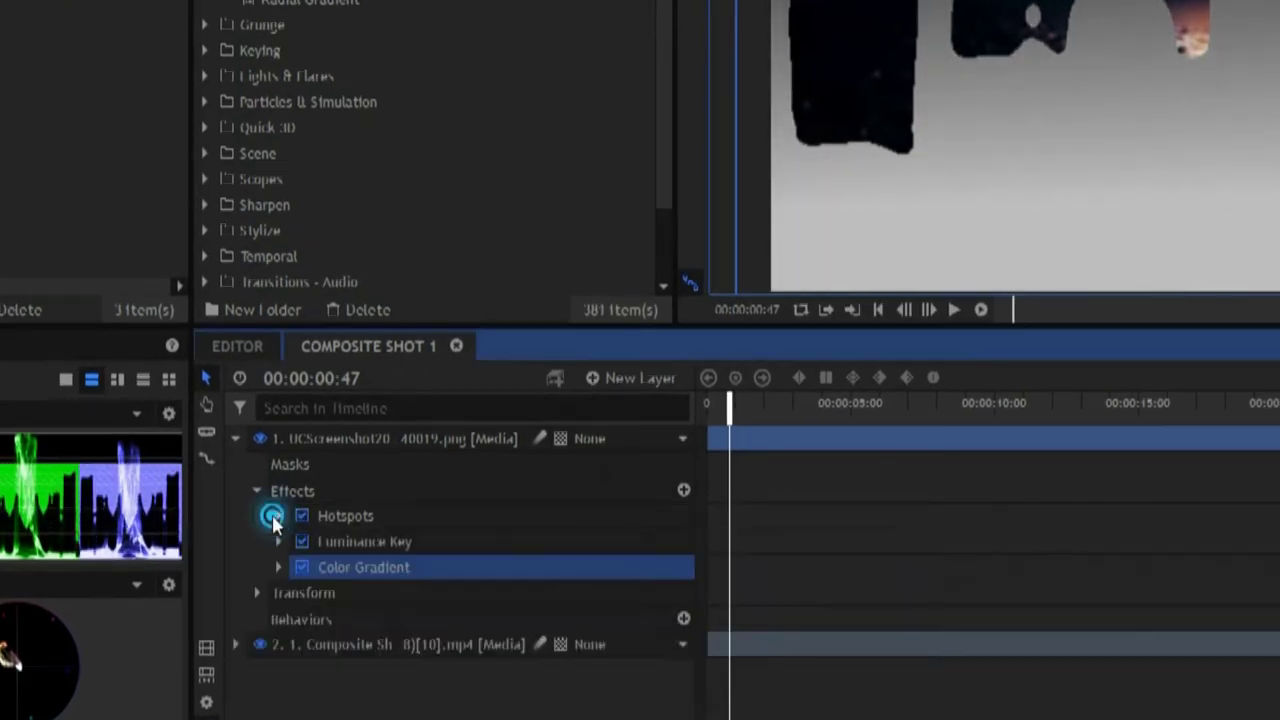
{"action": "left_click", "coordinate": [280, 567]}
{"action": "scroll", "coordinate": [657, 676], "scroll_direction": "down", "scroll_amount": 3}
{"action": "left_click_drag", "start_coordinate": [629, 546], "coordinate": [403, 543]}
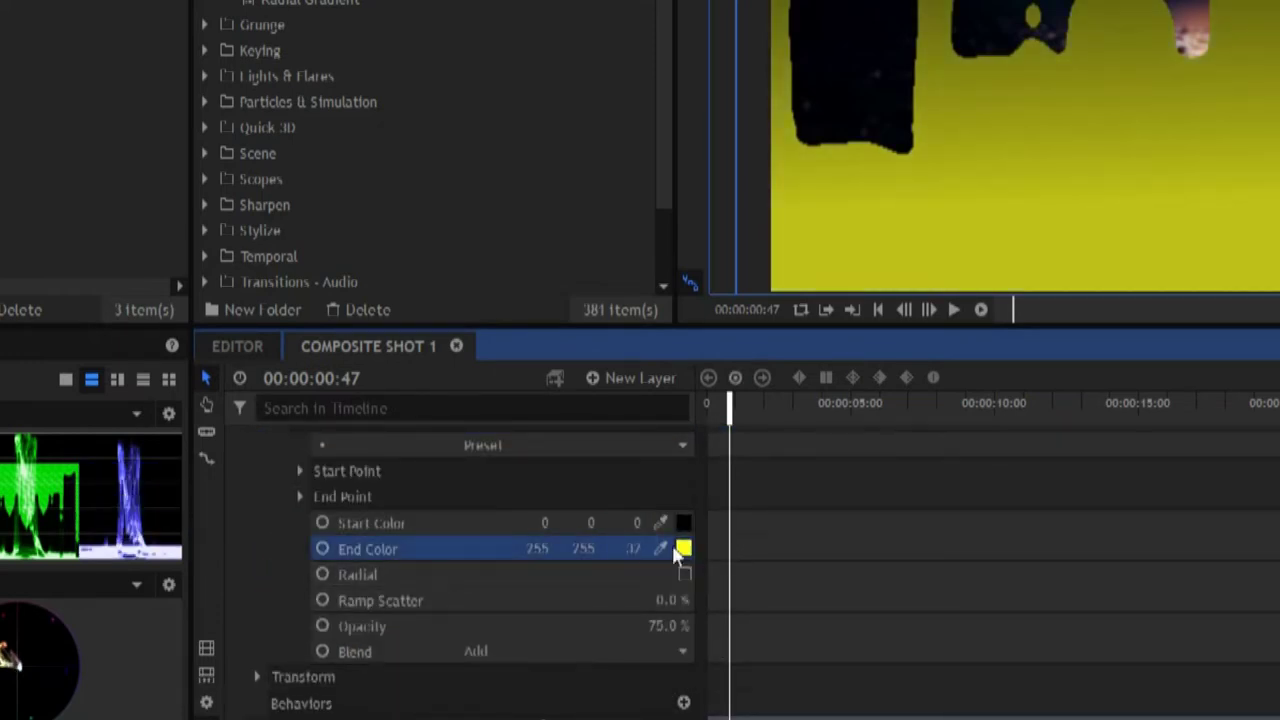
{"action": "left_click_drag", "start_coordinate": [583, 548], "coordinate": [328, 548]}
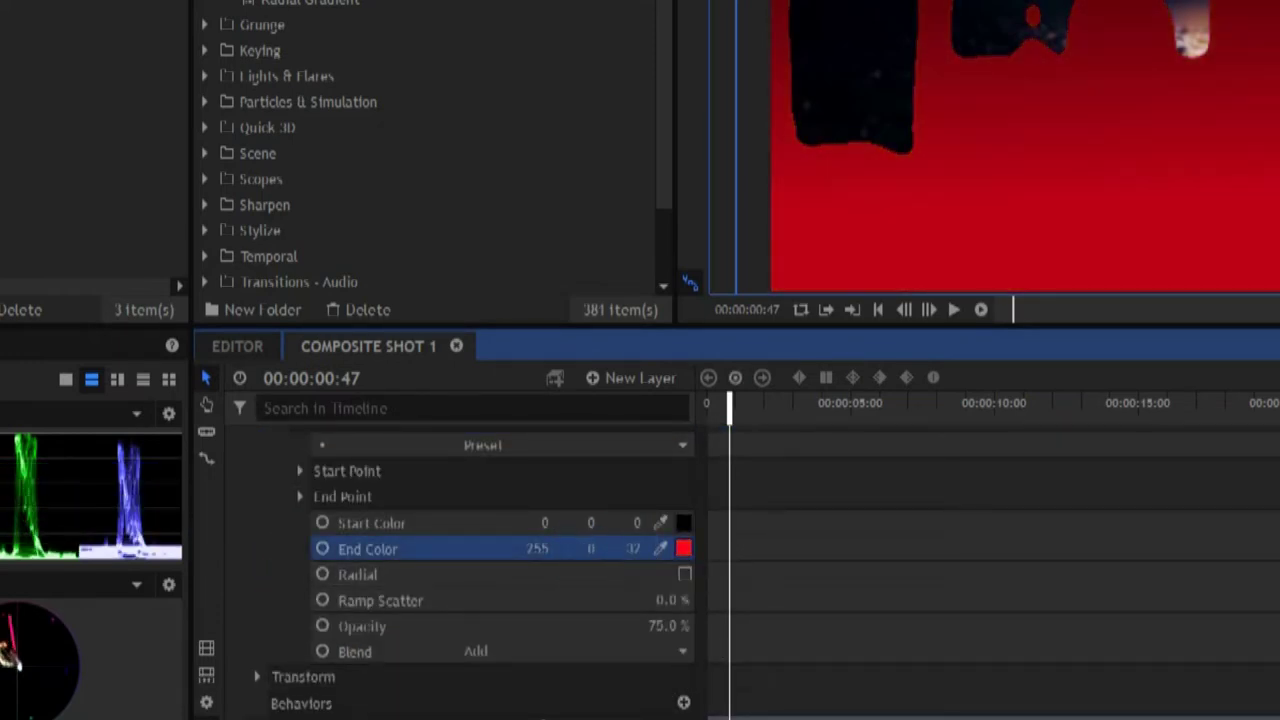
{"action": "left_click_drag", "start_coordinate": [540, 545], "coordinate": [475, 548]}
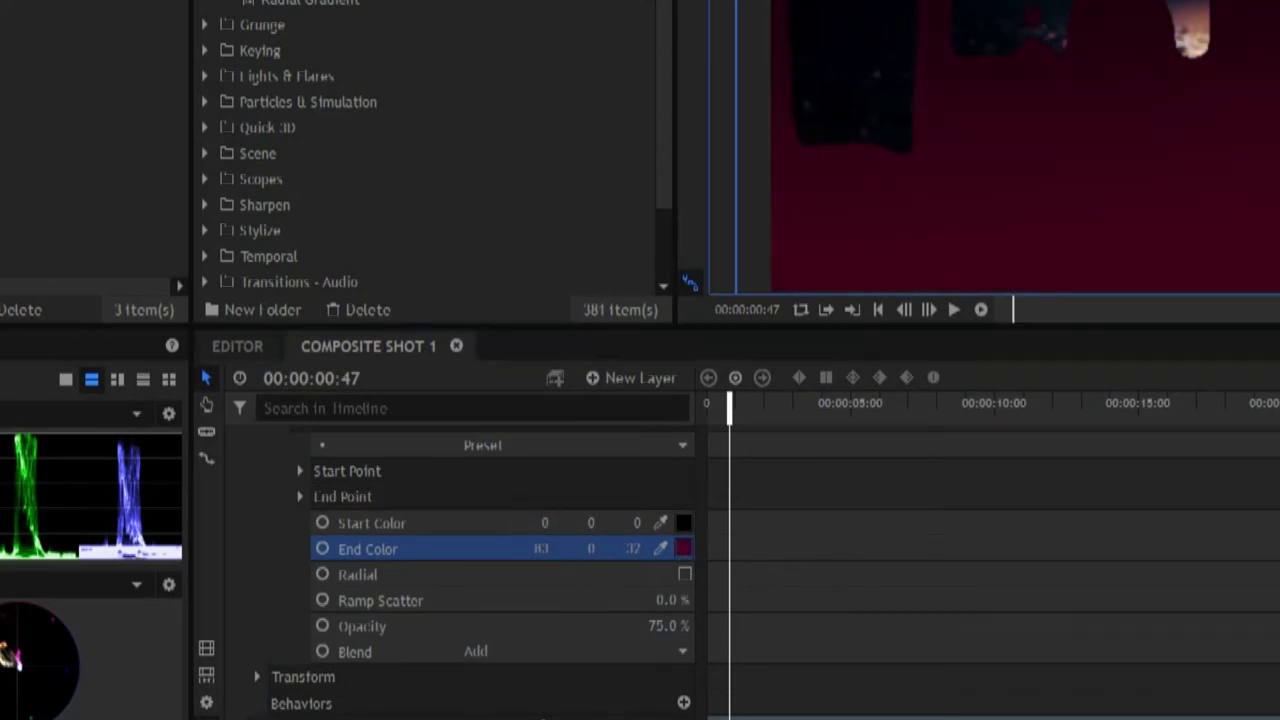
Change the Color Gradient's Start Color to a purple of red 90, green 60 and blue 126.
{"action": "mouse_move", "coordinate": [586, 523]}
{"action": "left_mouse_down"}
{"action": "mouse_move", "coordinate": [619, 523]}
{"action": "mouse_move", "coordinate": [575, 522]}
{"action": "left_mouse_up"}
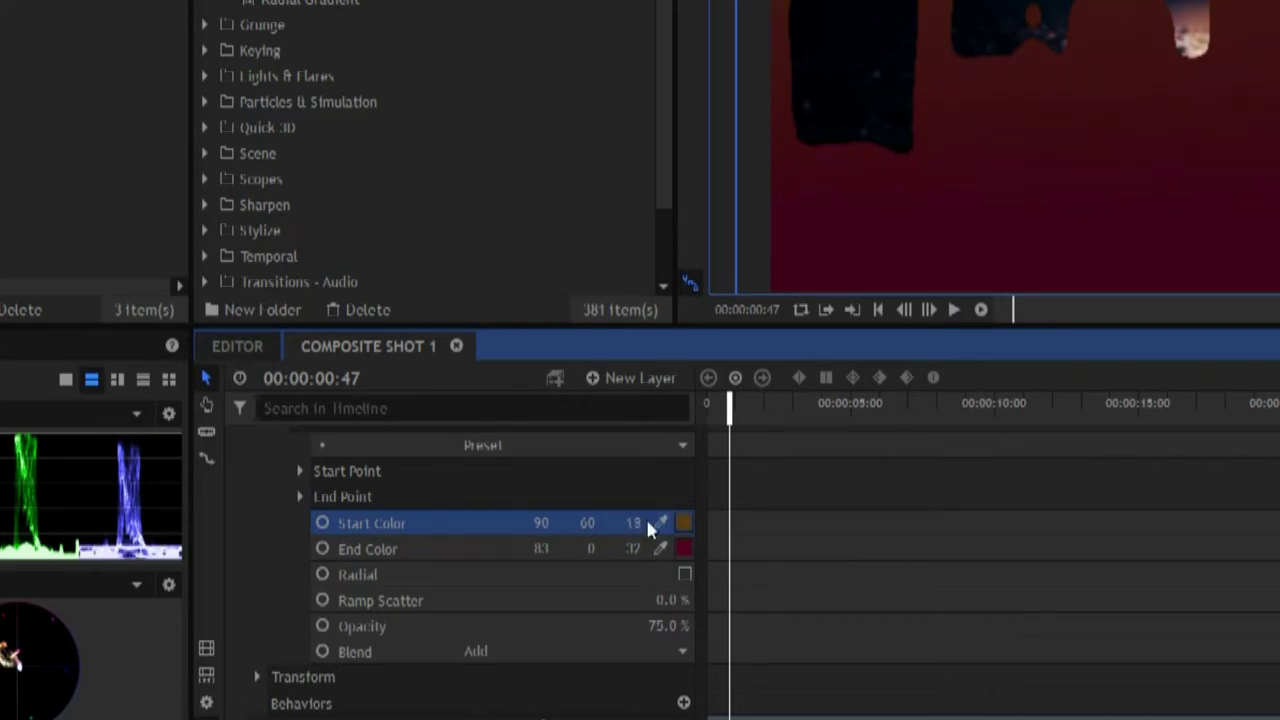
{"action": "left_click_drag", "start_coordinate": [633, 521], "coordinate": [665, 521]}
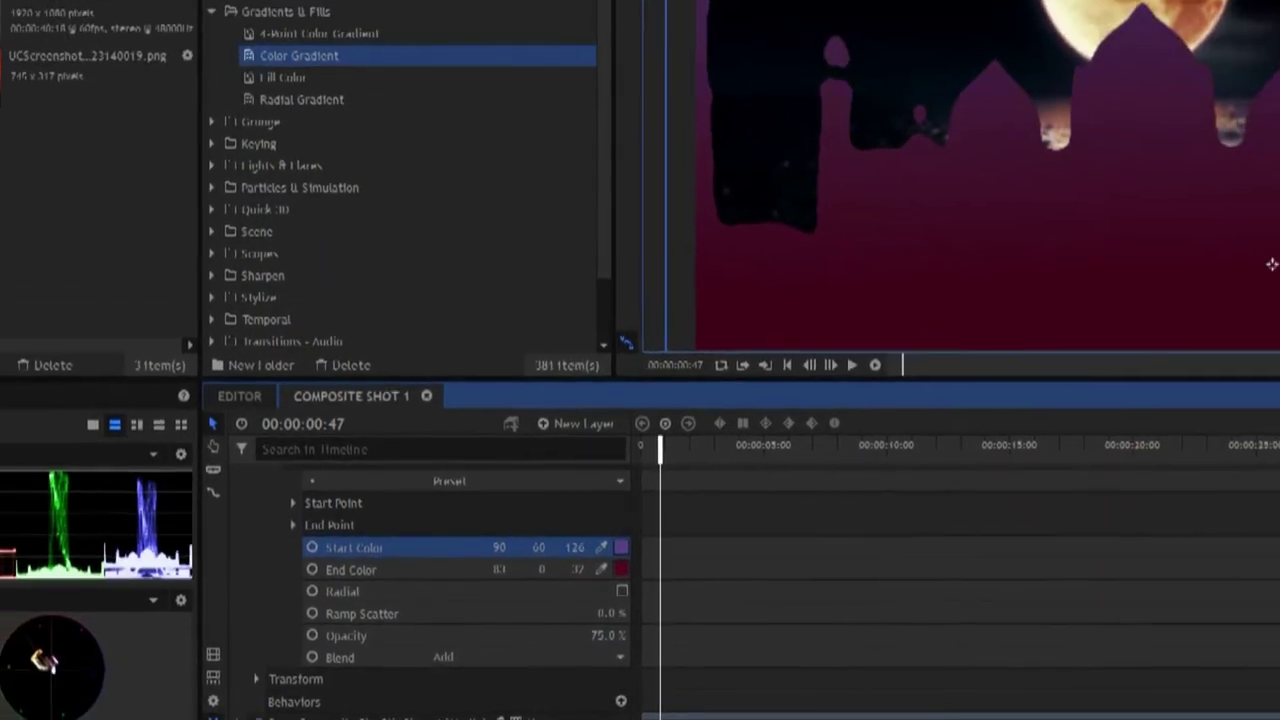
{"action": "left_click_drag", "start_coordinate": [600, 546], "coordinate": [609, 546]}
{"action": "left_click", "coordinate": [255, 506]}
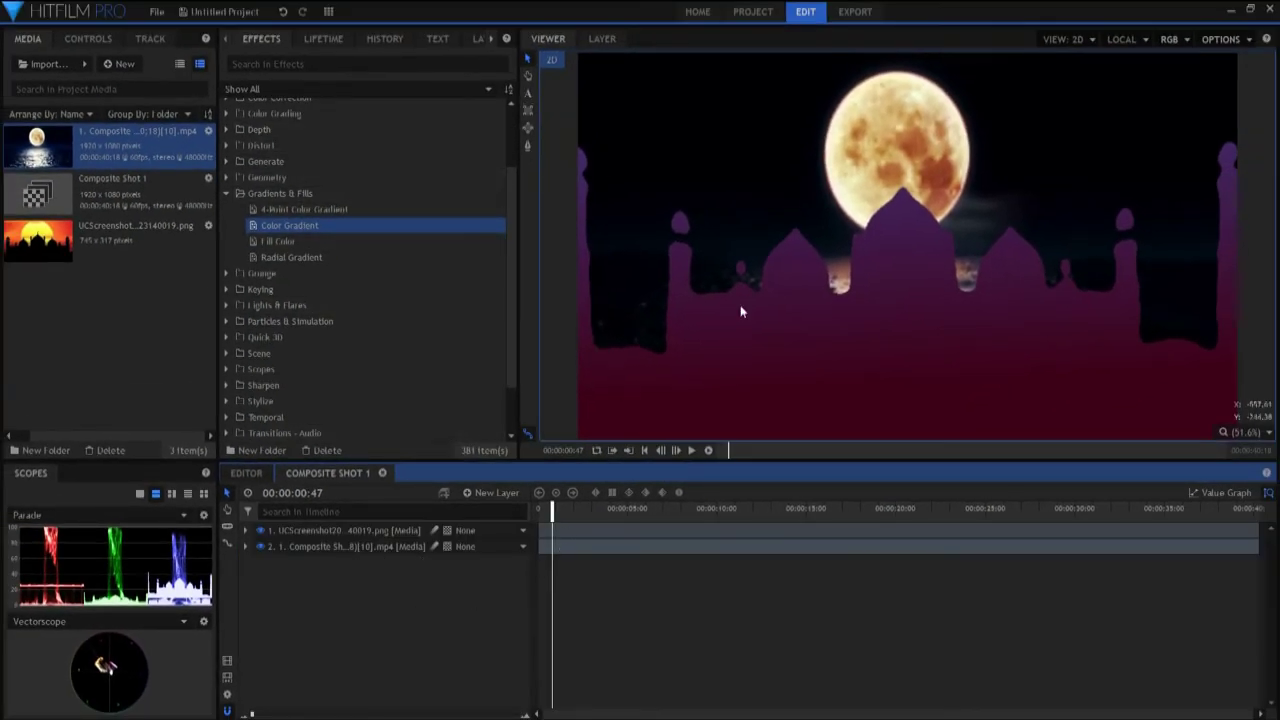
Enlarge the mosque layer and reposition it lower in the frame, with its central dome just below the moon.
{"action": "left_click", "coordinate": [978, 116]}
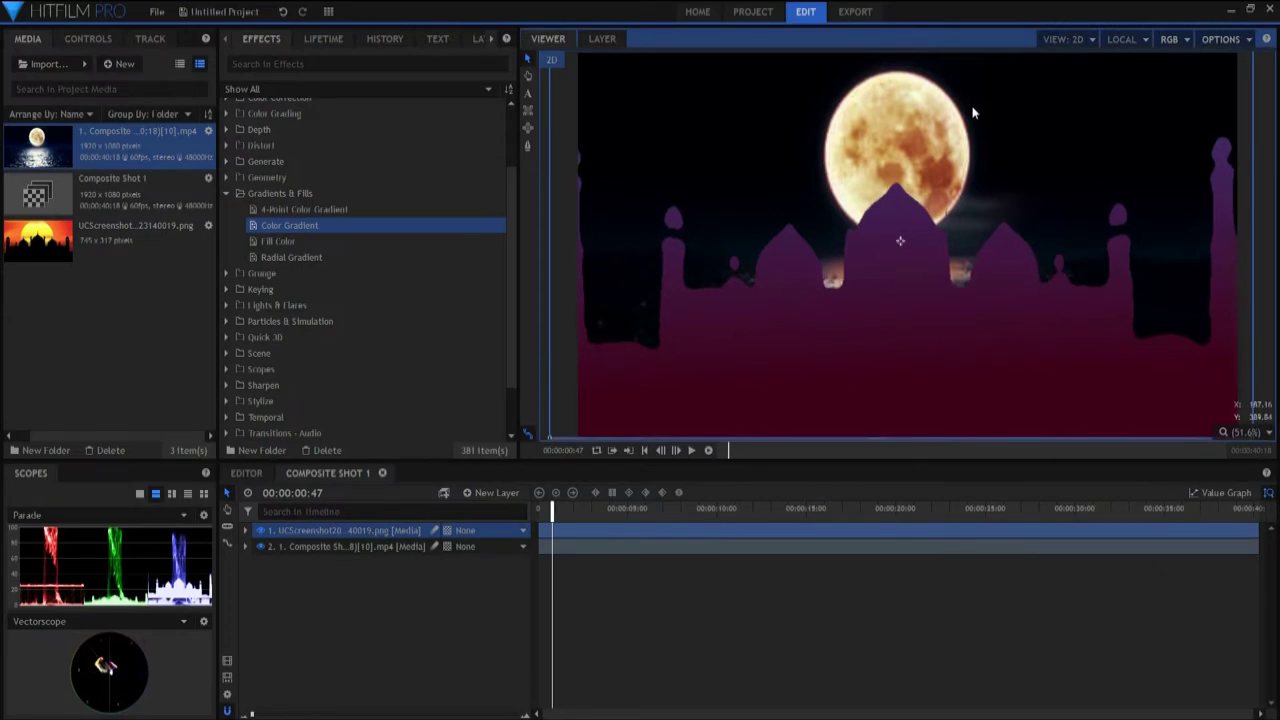
{"action": "left_click_drag", "start_coordinate": [979, 134], "coordinate": [870, 45]}
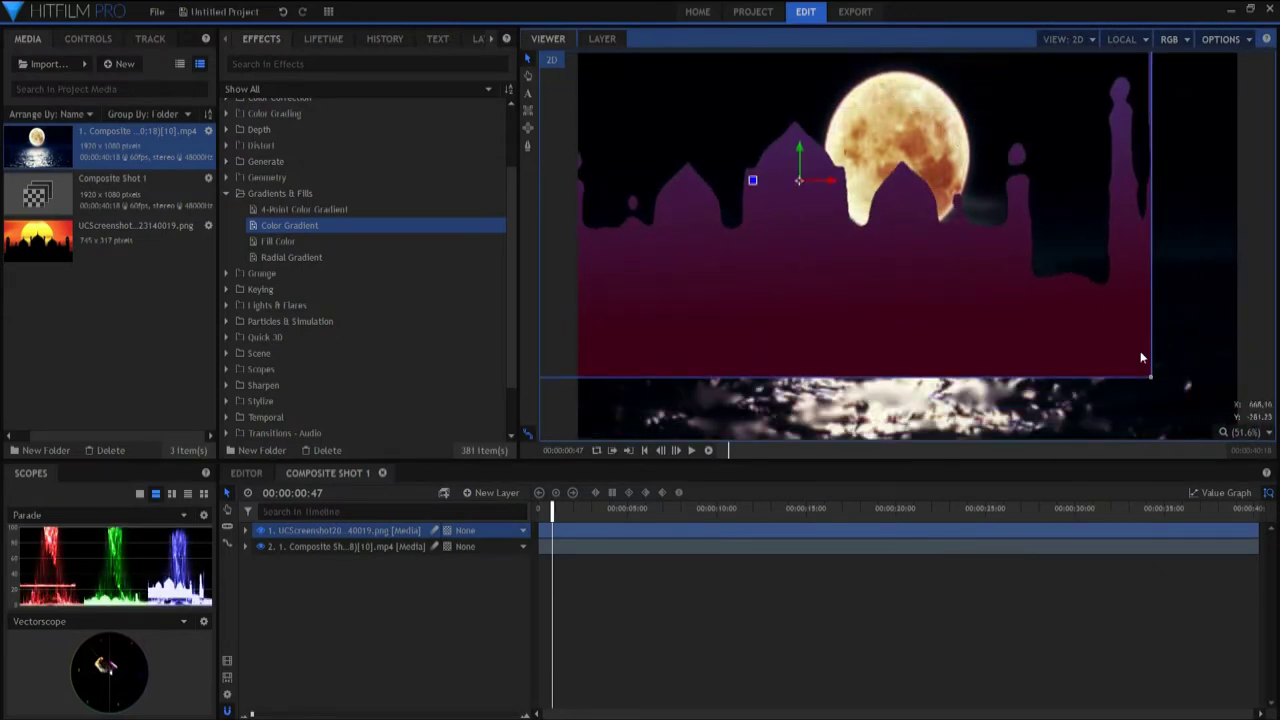
{"action": "left_click_drag", "start_coordinate": [1151, 378], "coordinate": [1212, 419]}
{"action": "left_click_drag", "start_coordinate": [894, 323], "coordinate": [999, 426]}
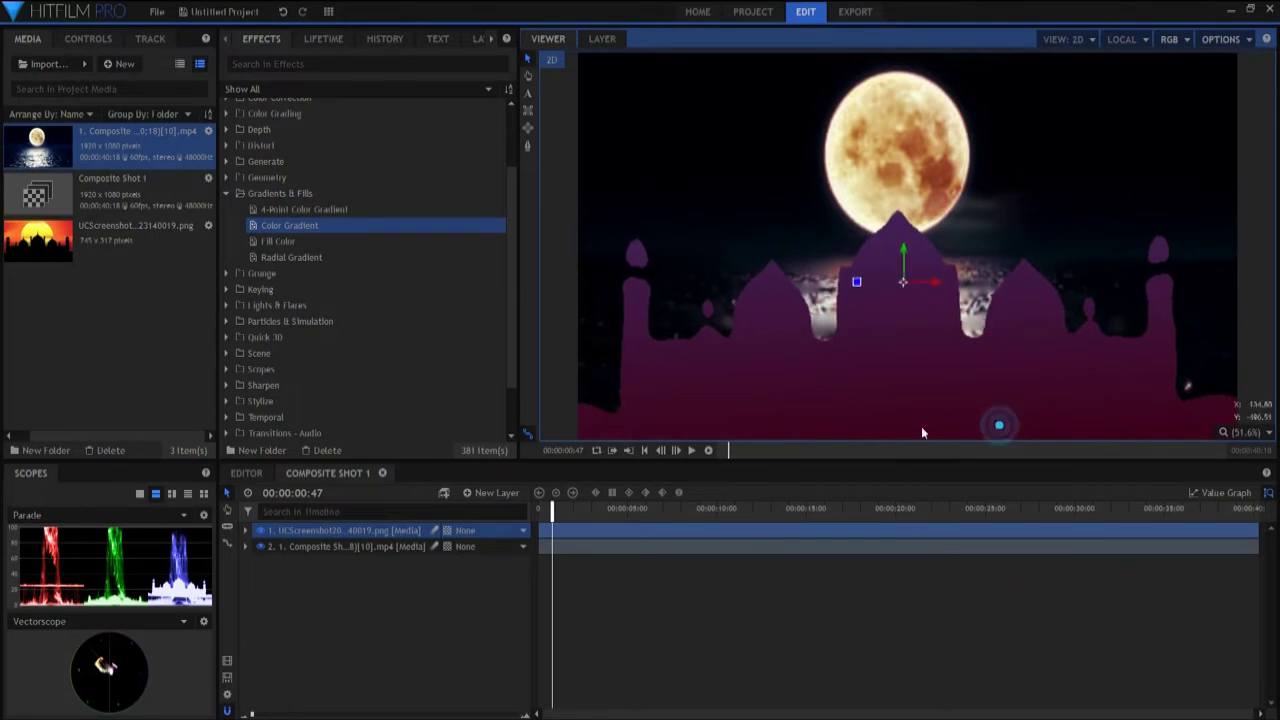
Move the moon video layer upward and enlarge it so it fills the background behind the mosque.
{"action": "left_click", "coordinate": [310, 550]}
{"action": "left_click_drag", "start_coordinate": [907, 218], "coordinate": [899, 143]}
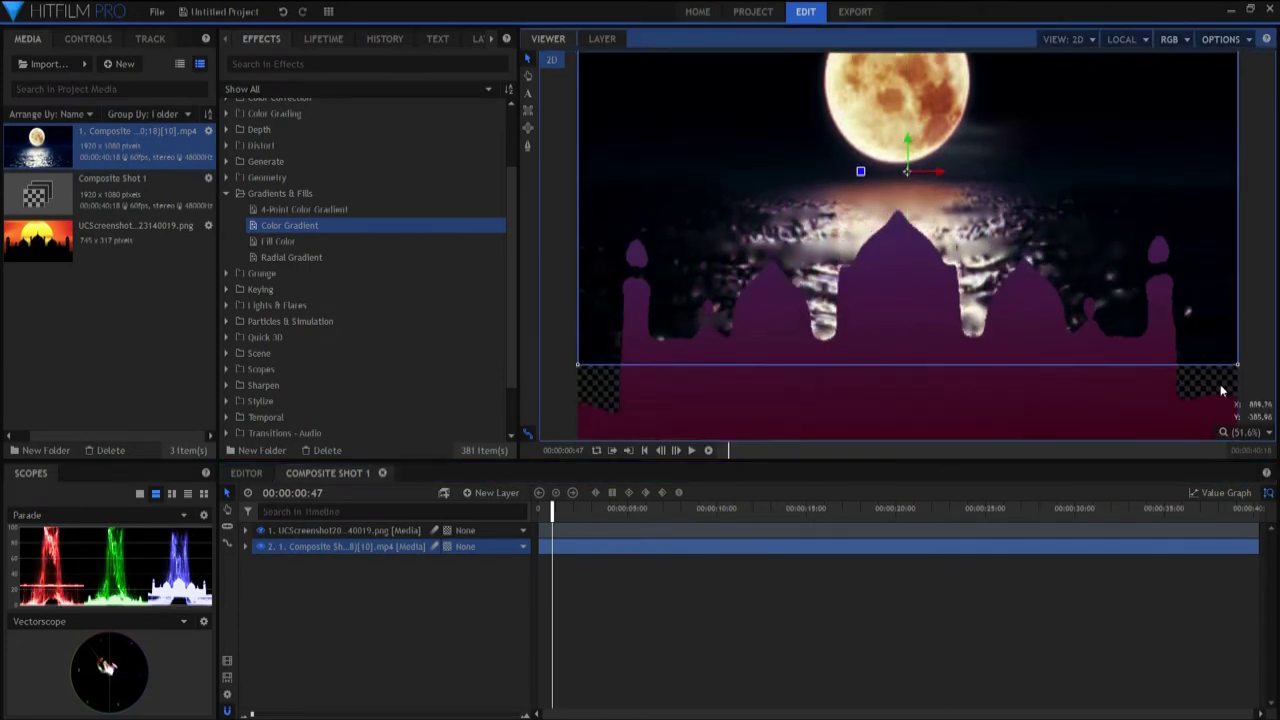
{"action": "left_click_drag", "start_coordinate": [1240, 371], "coordinate": [1278, 406]}
{"action": "left_click_drag", "start_coordinate": [907, 172], "coordinate": [801, 134]}
{"action": "left_click_drag", "start_coordinate": [1172, 367], "coordinate": [1240, 394]}
{"action": "left_click_drag", "start_coordinate": [799, 134], "coordinate": [884, 177]}
Combine the mosque and moon video layers into a new composite shot, and return to Composite Shot 1.
{"action": "left_click", "coordinate": [307, 586]}
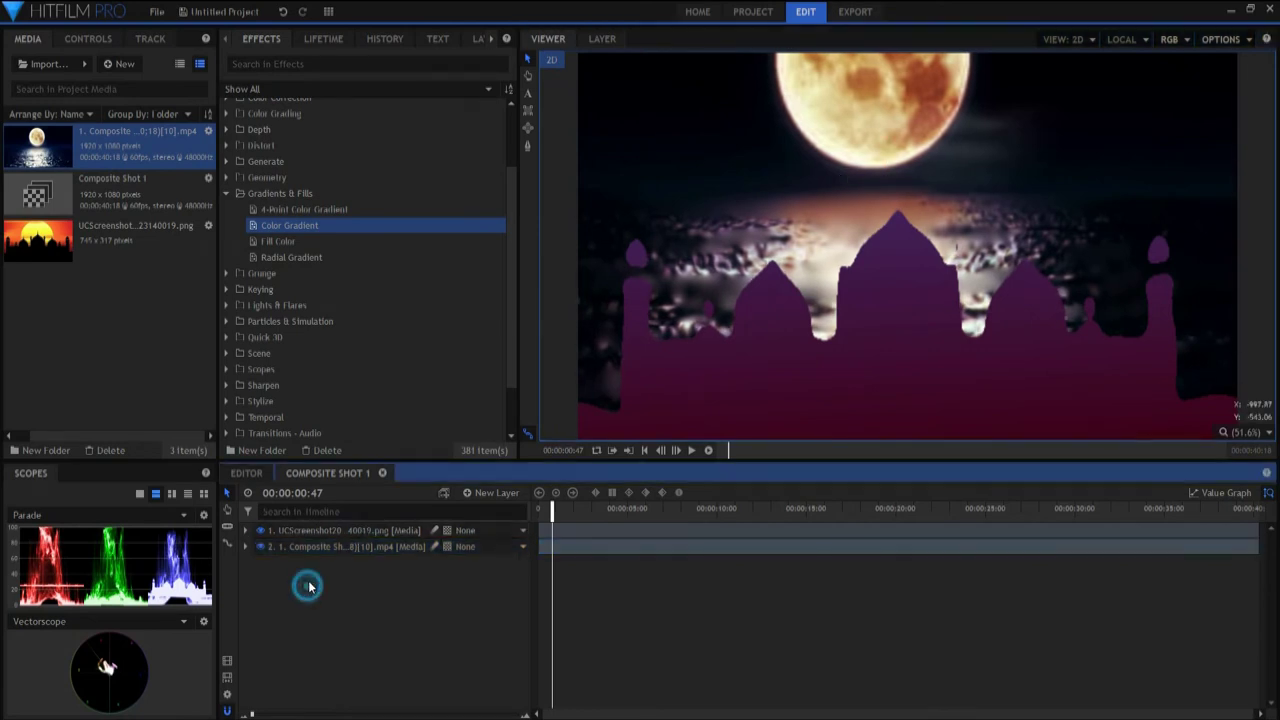
{"action": "left_click_drag", "start_coordinate": [313, 600], "coordinate": [309, 531]}
{"action": "right_click", "coordinate": [334, 548]}
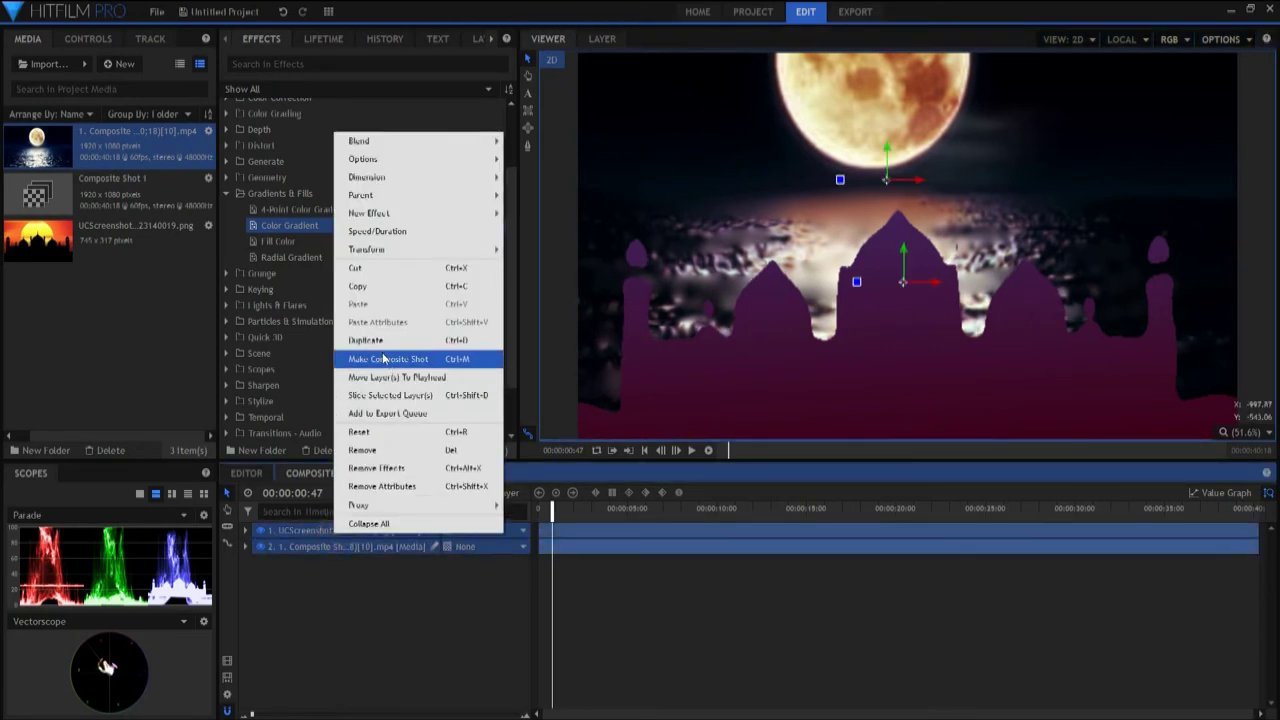
{"action": "left_click", "coordinate": [393, 360]}
{"action": "left_click", "coordinate": [752, 390]}
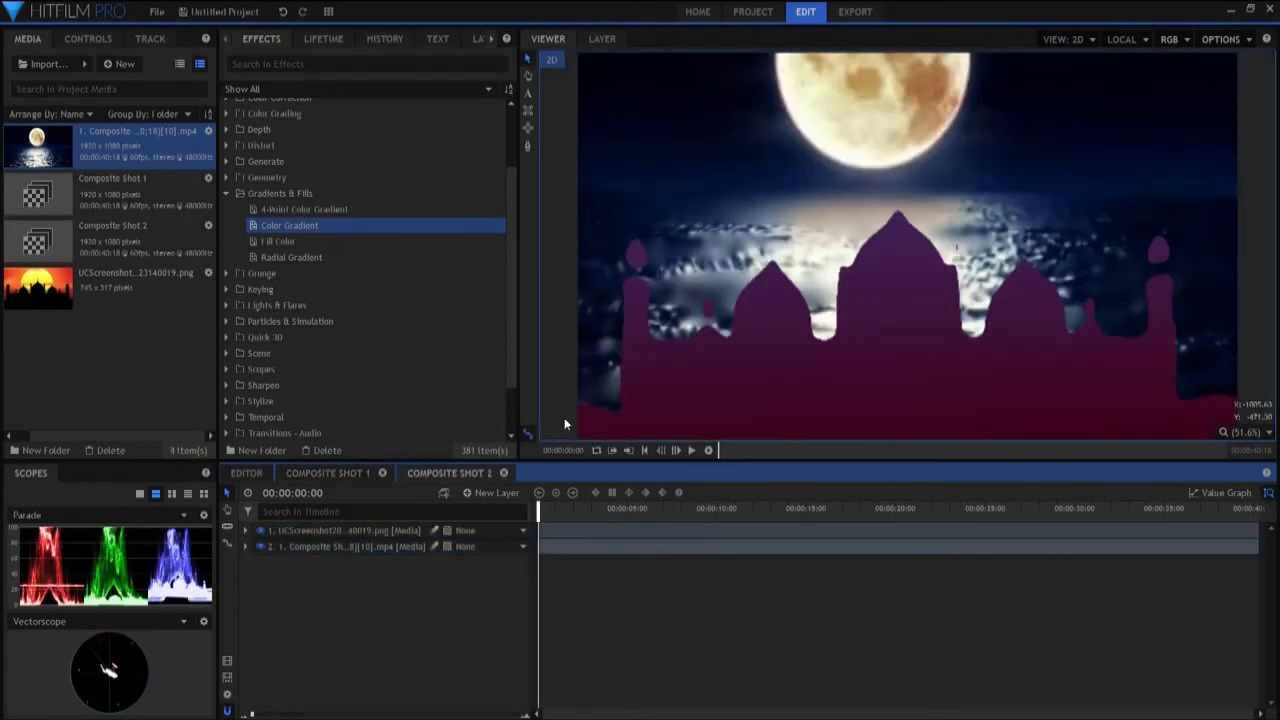
{"action": "left_click", "coordinate": [328, 473]}
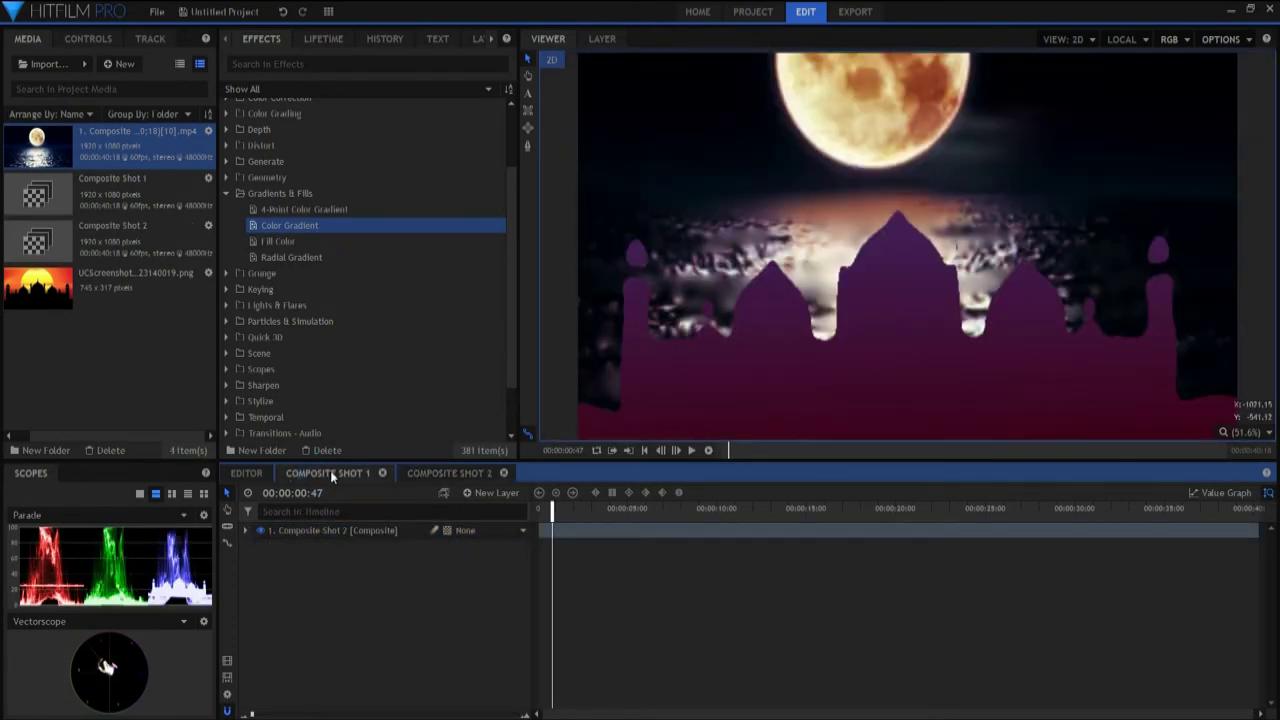
Apply the Glow effect from Lights & Flares to the nested Composite Shot 2 layer.
{"action": "left_click", "coordinate": [227, 195]}
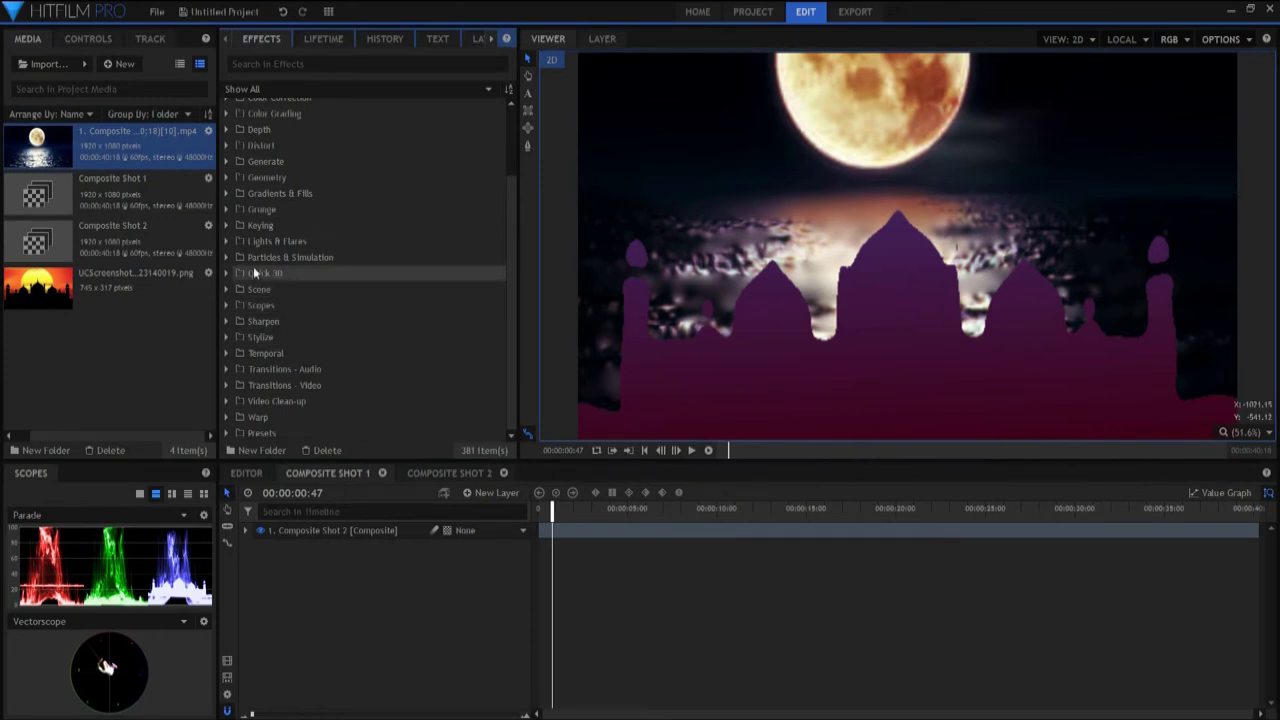
{"action": "left_click", "coordinate": [227, 242]}
{"action": "left_click_drag", "start_coordinate": [272, 305], "coordinate": [330, 536]}
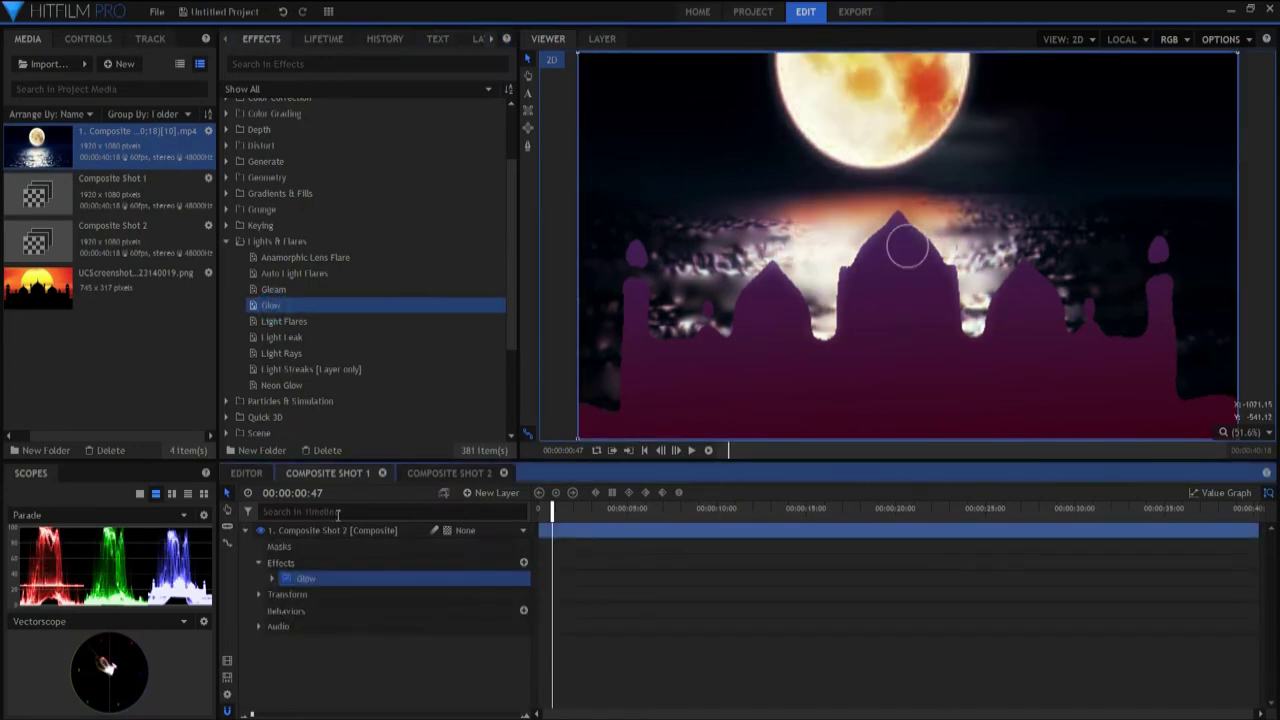
Set the Glow's intensity to 0.9, threshold to 19% and radius to 266 px.
{"action": "left_click", "coordinate": [271, 579]}
{"action": "mouse_move", "coordinate": [519, 595]}
{"action": "left_mouse_down"}
{"action": "mouse_move", "coordinate": [536, 595]}
{"action": "mouse_move", "coordinate": [522, 597]}
{"action": "mouse_move", "coordinate": [535, 611]}
{"action": "mouse_move", "coordinate": [470, 611]}
{"action": "mouse_move", "coordinate": [512, 611]}
{"action": "left_mouse_up"}
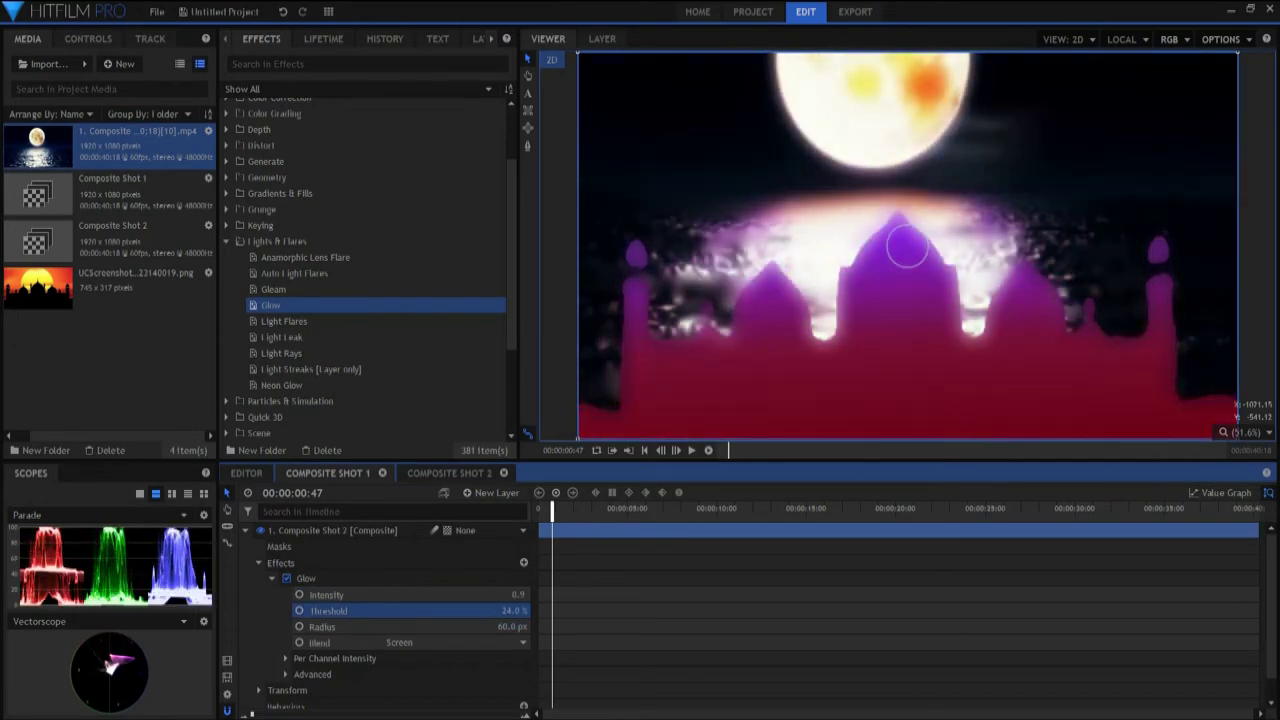
{"action": "left_click_drag", "start_coordinate": [906, 248], "coordinate": [906, 248]}
{"action": "left_click_drag", "start_coordinate": [510, 627], "coordinate": [610, 627]}
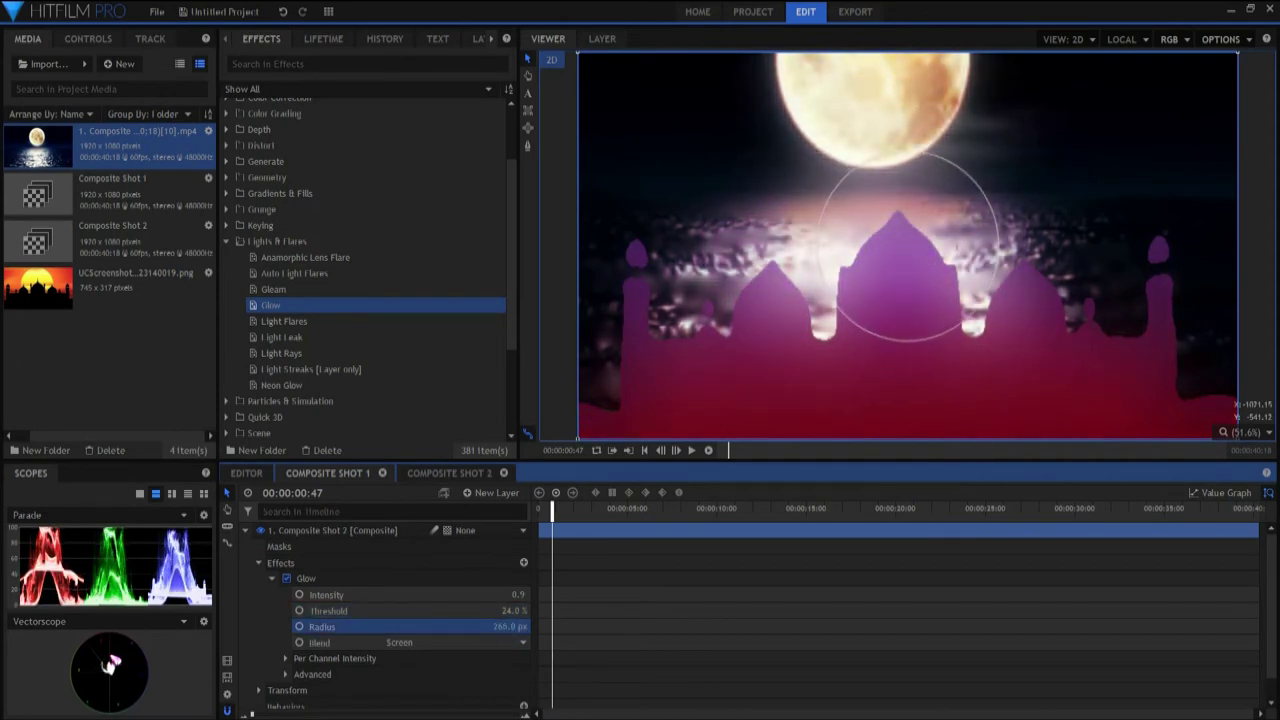
{"action": "left_click_drag", "start_coordinate": [505, 611], "coordinate": [503, 609]}
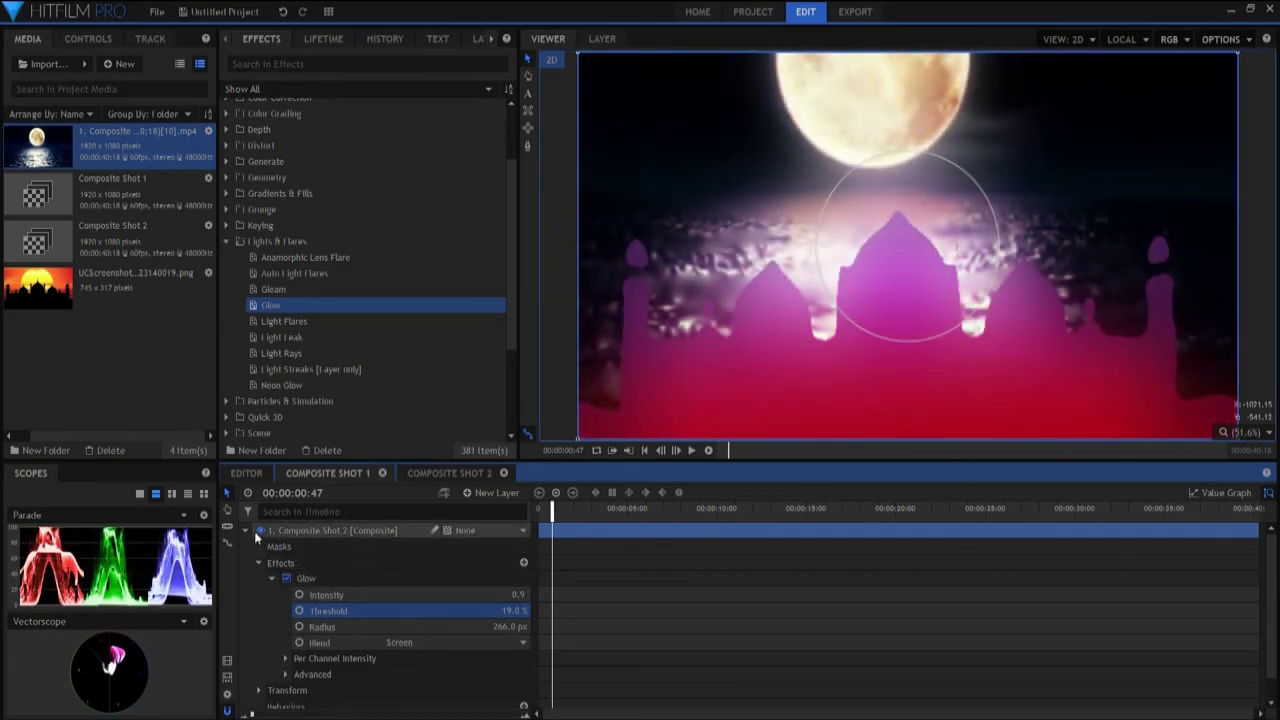
{"action": "left_click", "coordinate": [245, 530]}
Apply Light Rays to the Composite Shot 2 layer and move its center beside the mosque's right-hand dome.
{"action": "left_click_drag", "start_coordinate": [278, 355], "coordinate": [313, 535]}
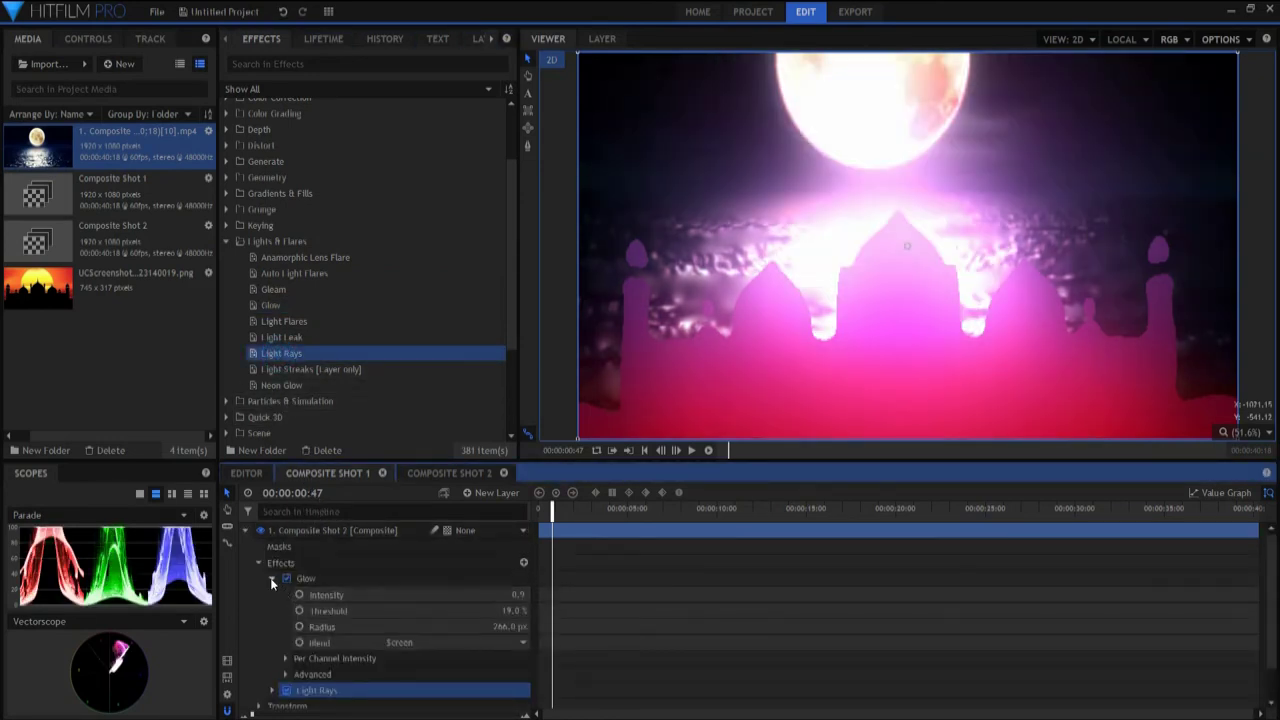
{"action": "left_click_drag", "start_coordinate": [901, 255], "coordinate": [1082, 348]}
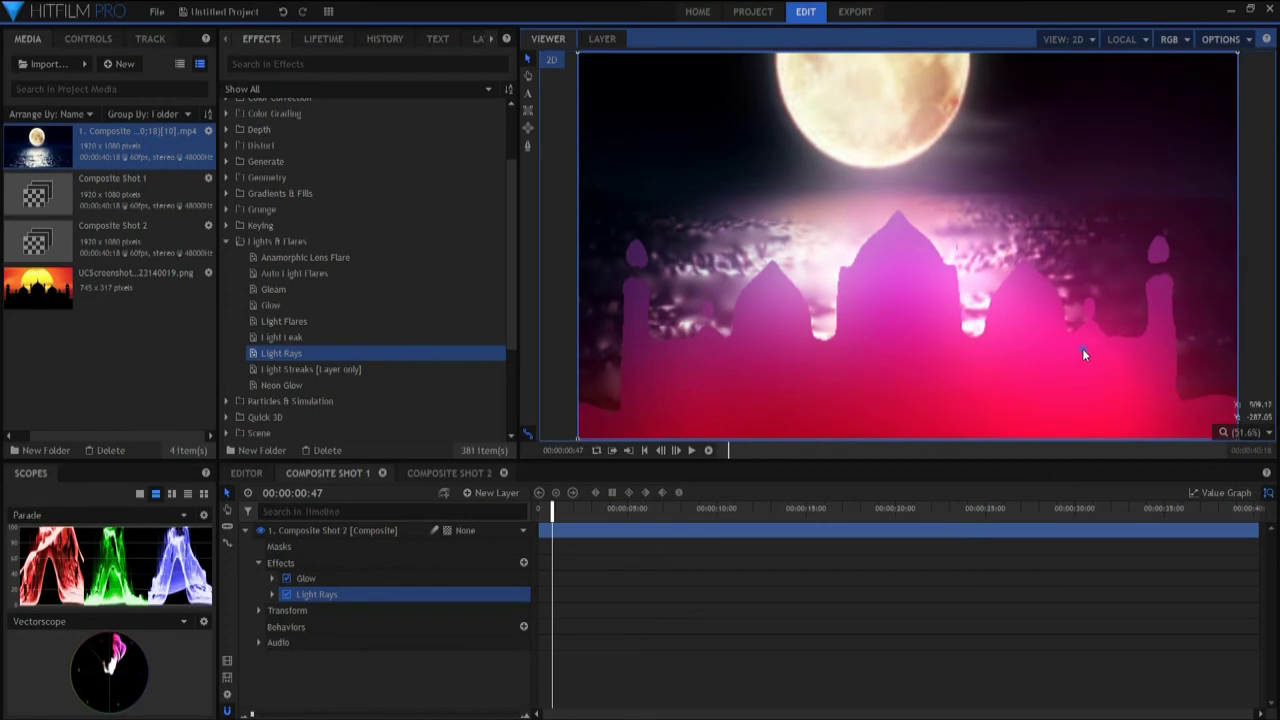
Duplicate the Light Rays effect and move the copy's center next to the mosque's left minaret.
{"action": "right_click", "coordinate": [330, 591]}
{"action": "left_click", "coordinate": [362, 494]}
{"action": "left_click_drag", "start_coordinate": [1080, 347], "coordinate": [660, 344]}
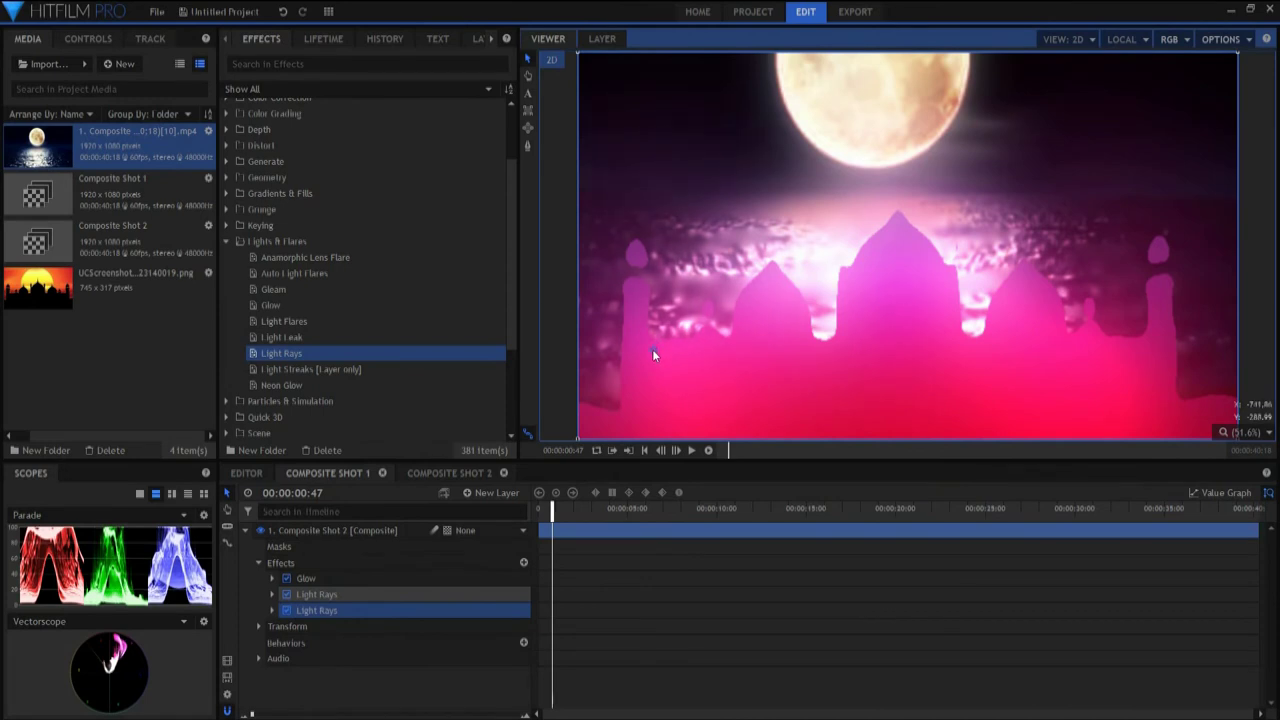
{"action": "left_click", "coordinate": [246, 530]}
{"action": "left_click", "coordinate": [334, 586]}
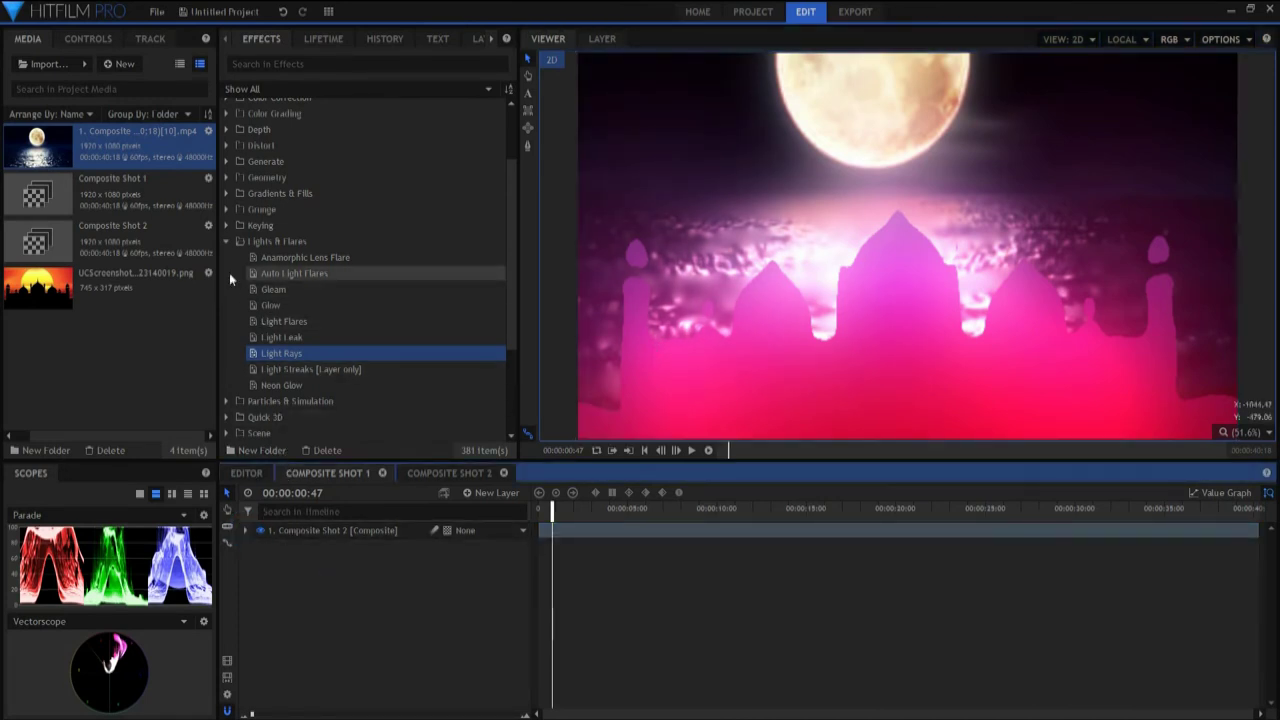
Apply the Cine Style color grading effect to the Composite Shot 2 layer.
{"action": "left_click", "coordinate": [226, 241]}
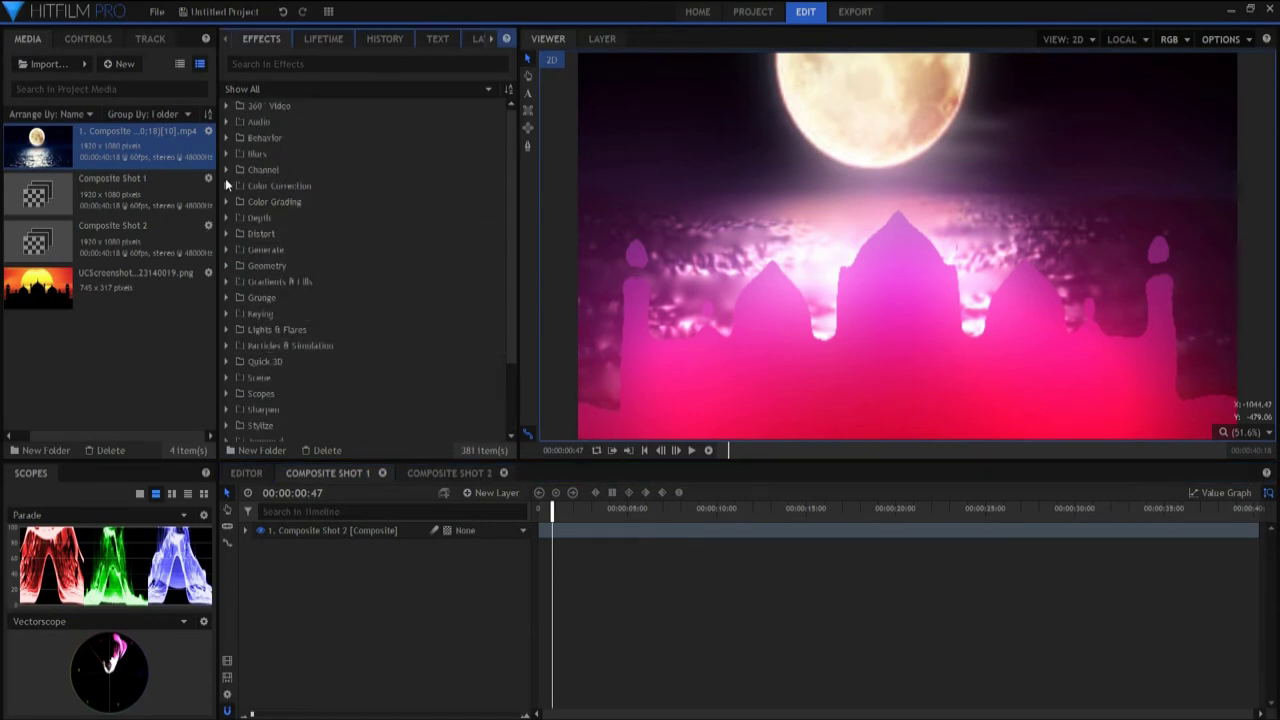
{"action": "left_click", "coordinate": [233, 186]}
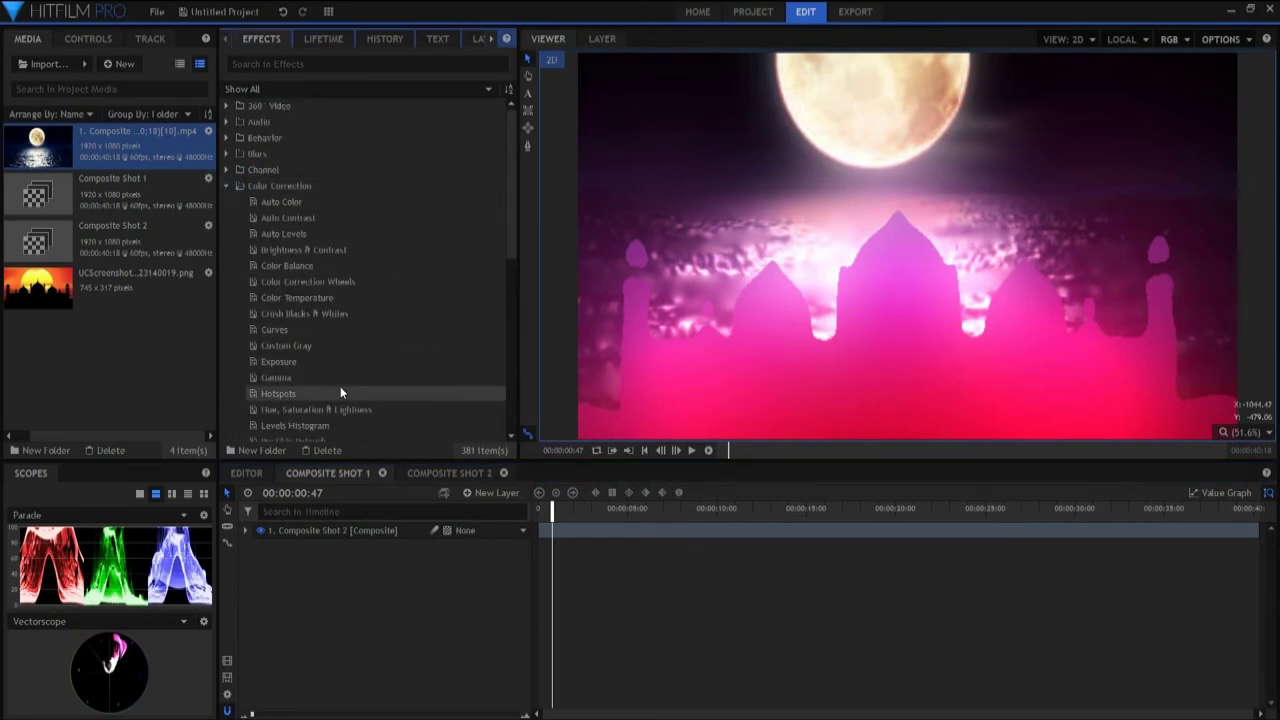
{"action": "left_click", "coordinate": [228, 186]}
{"action": "left_click", "coordinate": [228, 202]}
{"action": "left_click_drag", "start_coordinate": [287, 234], "coordinate": [343, 534]}
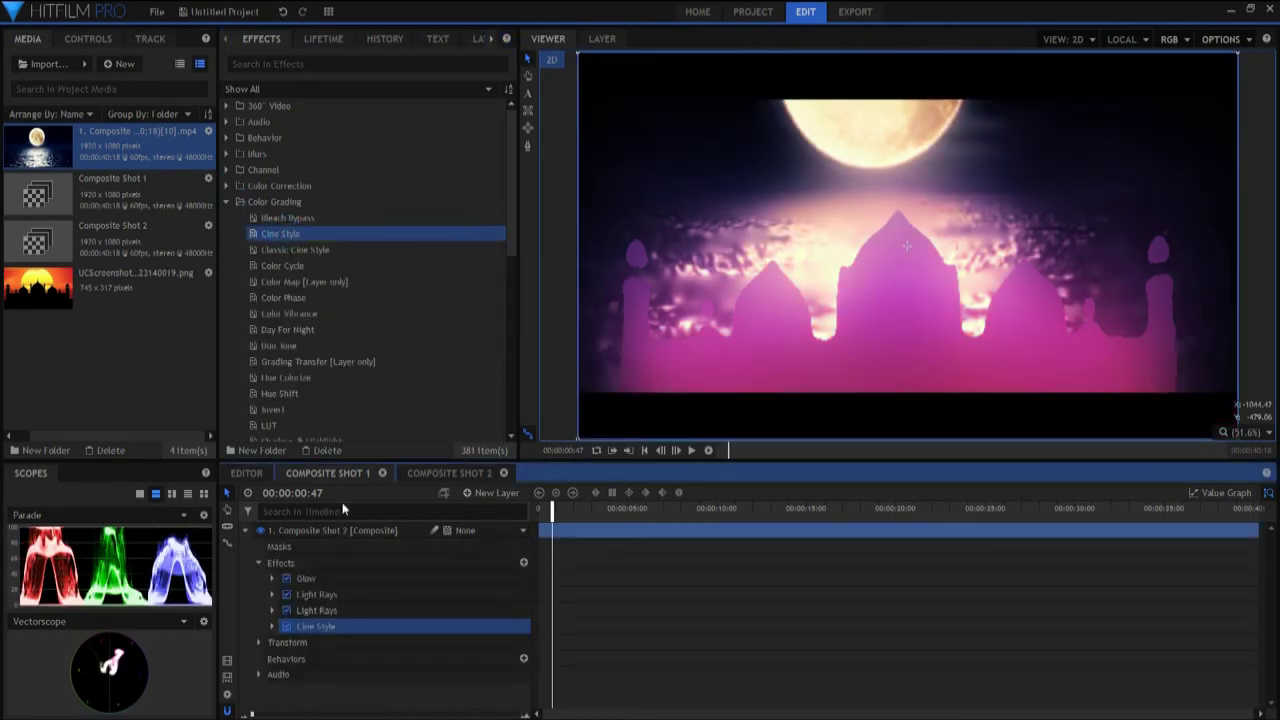
Switch the Cine Style effect to the Basic preset and fine-tune its S-Curve and Exposure.
{"action": "left_click", "coordinate": [271, 626]}
{"action": "scroll", "coordinate": [415, 643], "scroll_direction": "down", "scroll_amount": 2}
{"action": "left_click", "coordinate": [402, 596]}
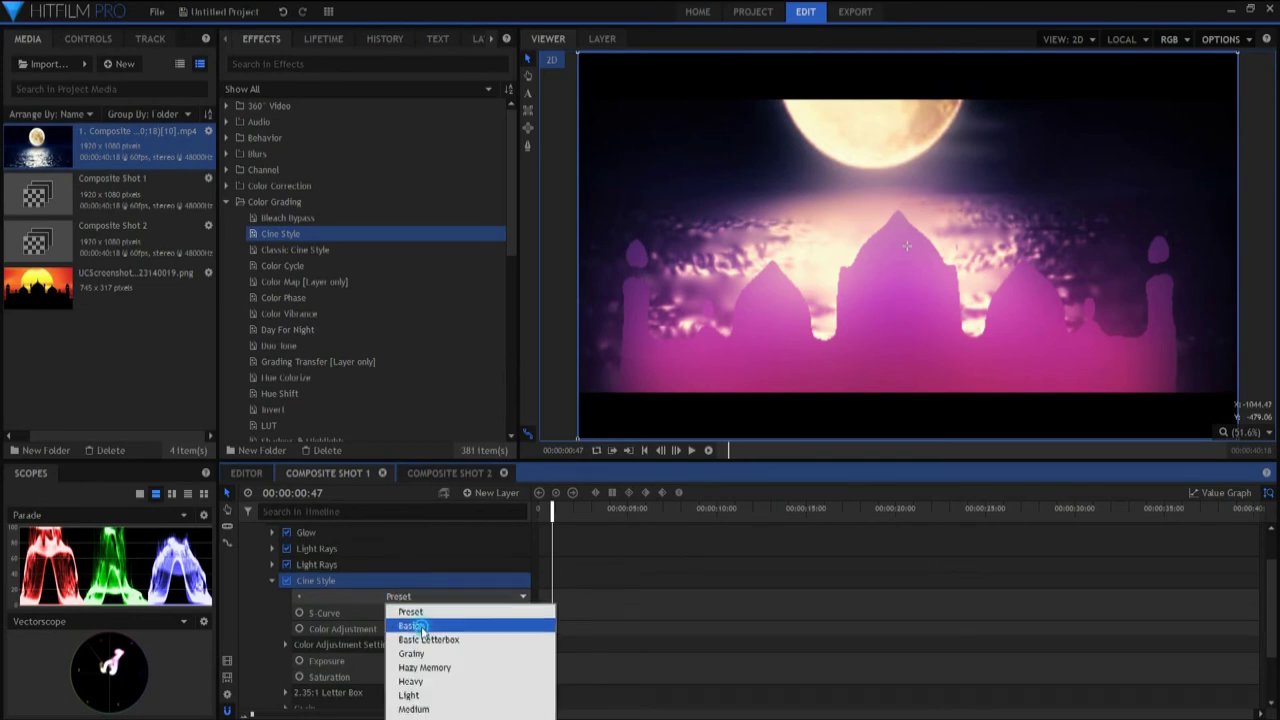
{"action": "left_click", "coordinate": [415, 624]}
{"action": "left_click_drag", "start_coordinate": [499, 613], "coordinate": [512, 660]}
{"action": "left_click", "coordinate": [271, 580]}
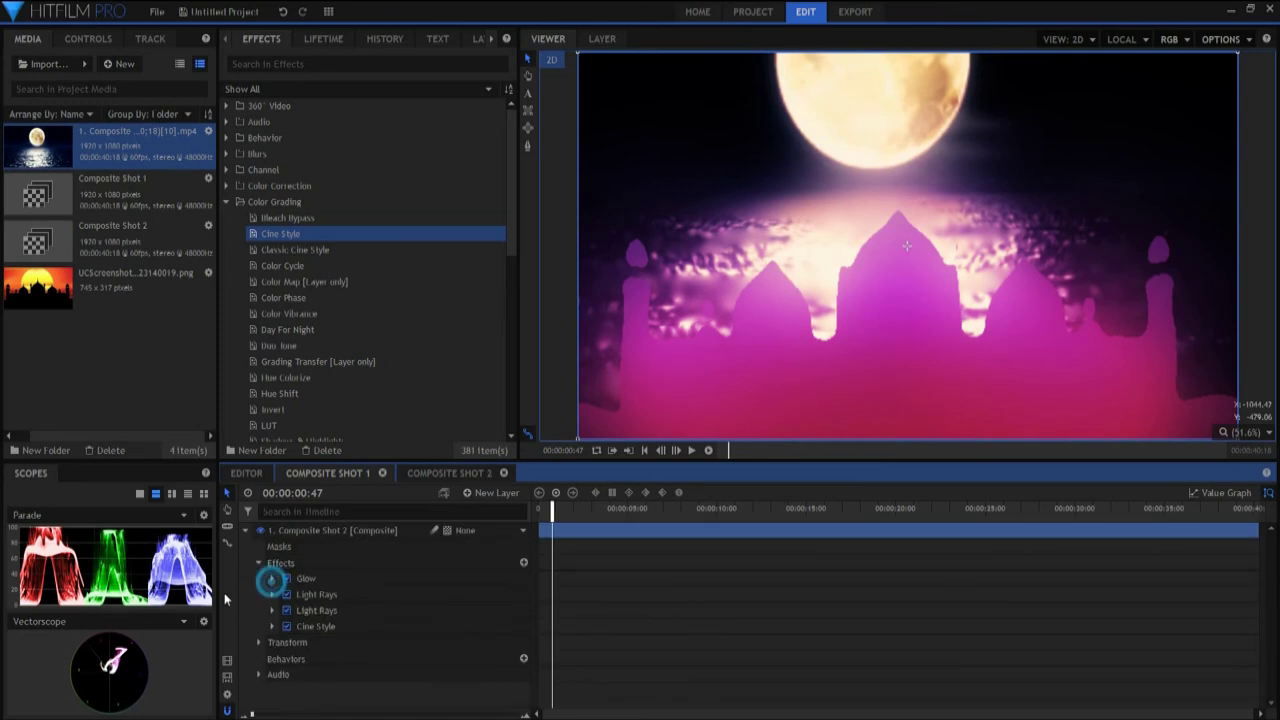
Scrub through and play back the graded composite to review the result.
{"action": "left_click_drag", "start_coordinate": [560, 511], "coordinate": [618, 512]}
{"action": "left_click", "coordinate": [691, 450]}
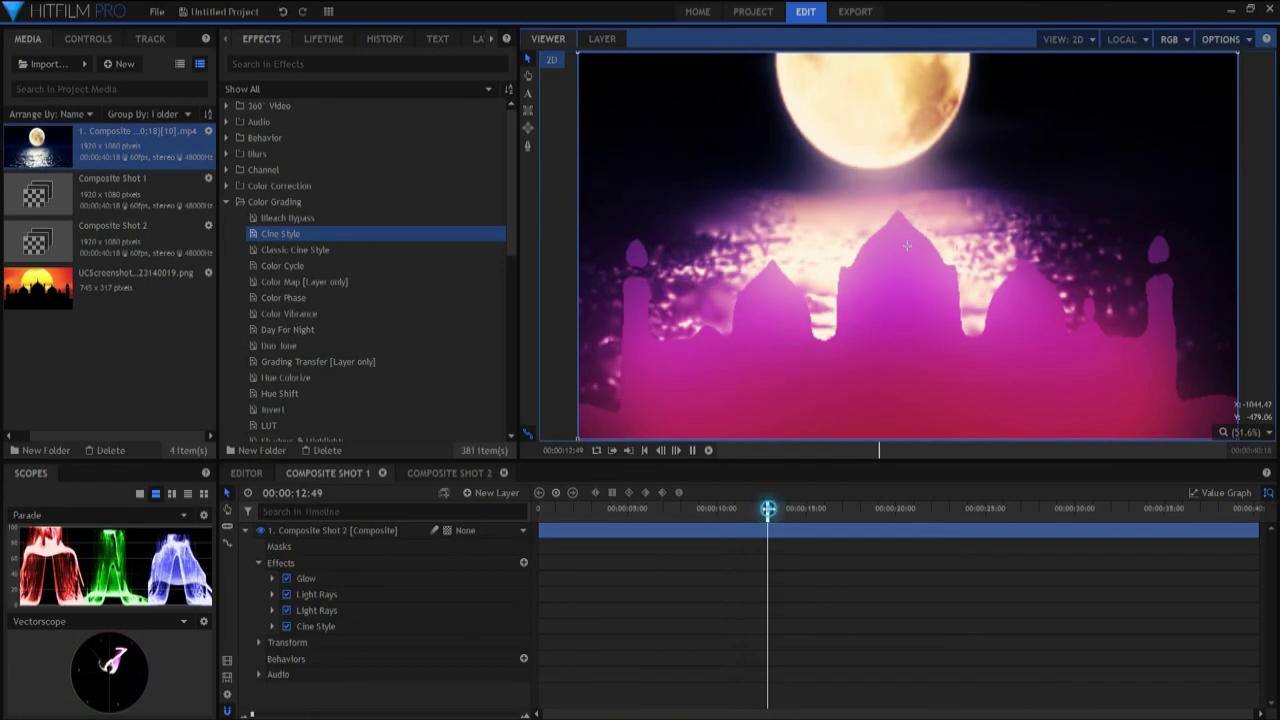
{"action": "left_click", "coordinate": [405, 562]}
{"action": "left_click", "coordinate": [247, 530]}
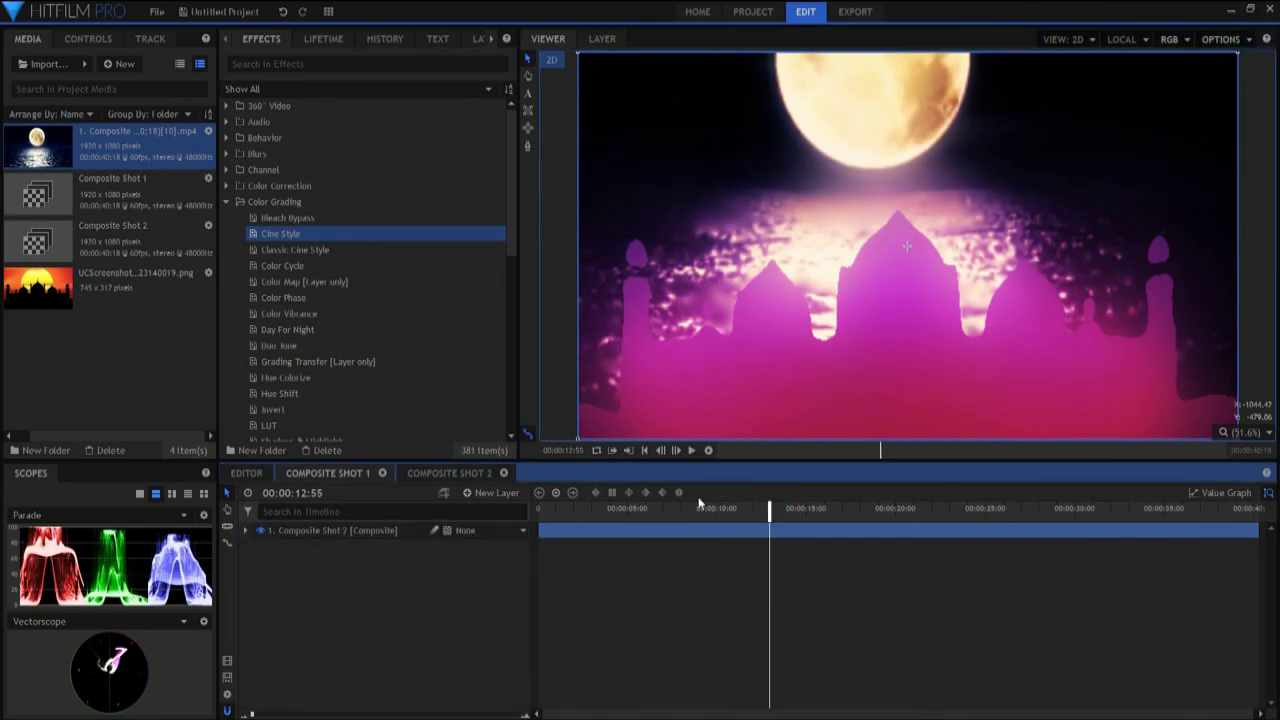
Add the Composite Shot 2 layer to the export queue and open the export workspace.
{"action": "right_click", "coordinate": [711, 527]}
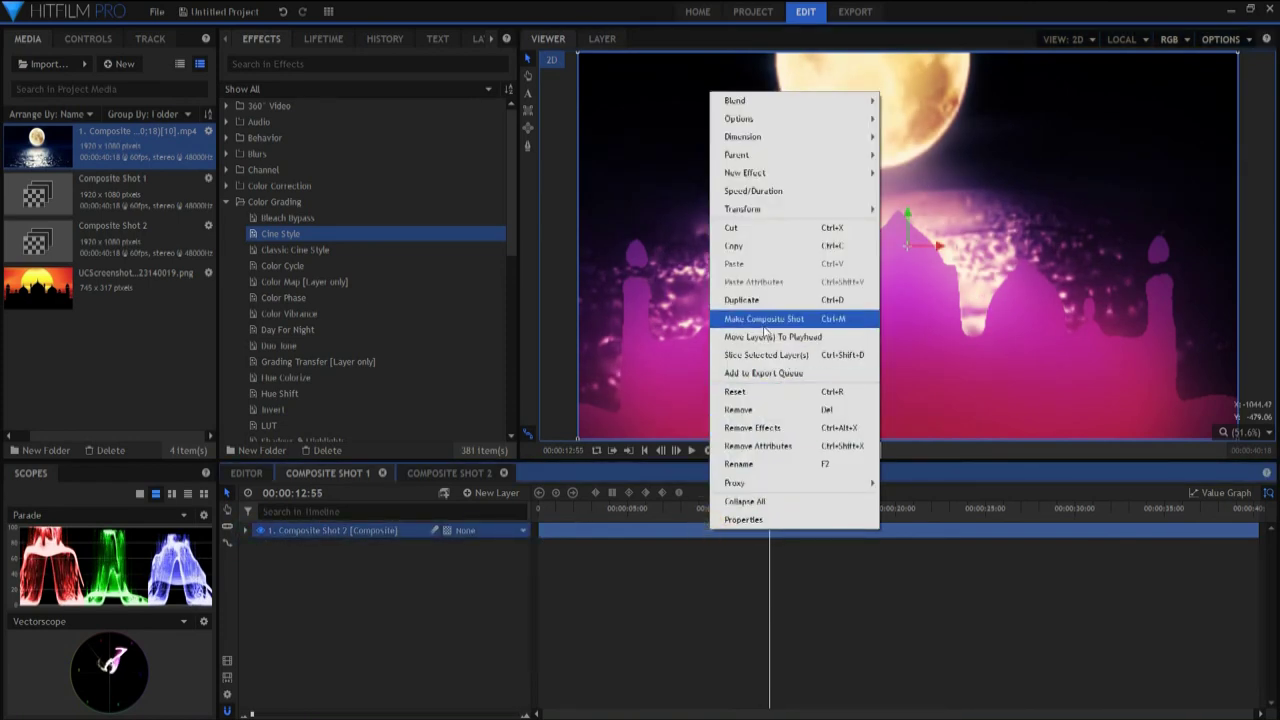
{"action": "left_click", "coordinate": [775, 373]}
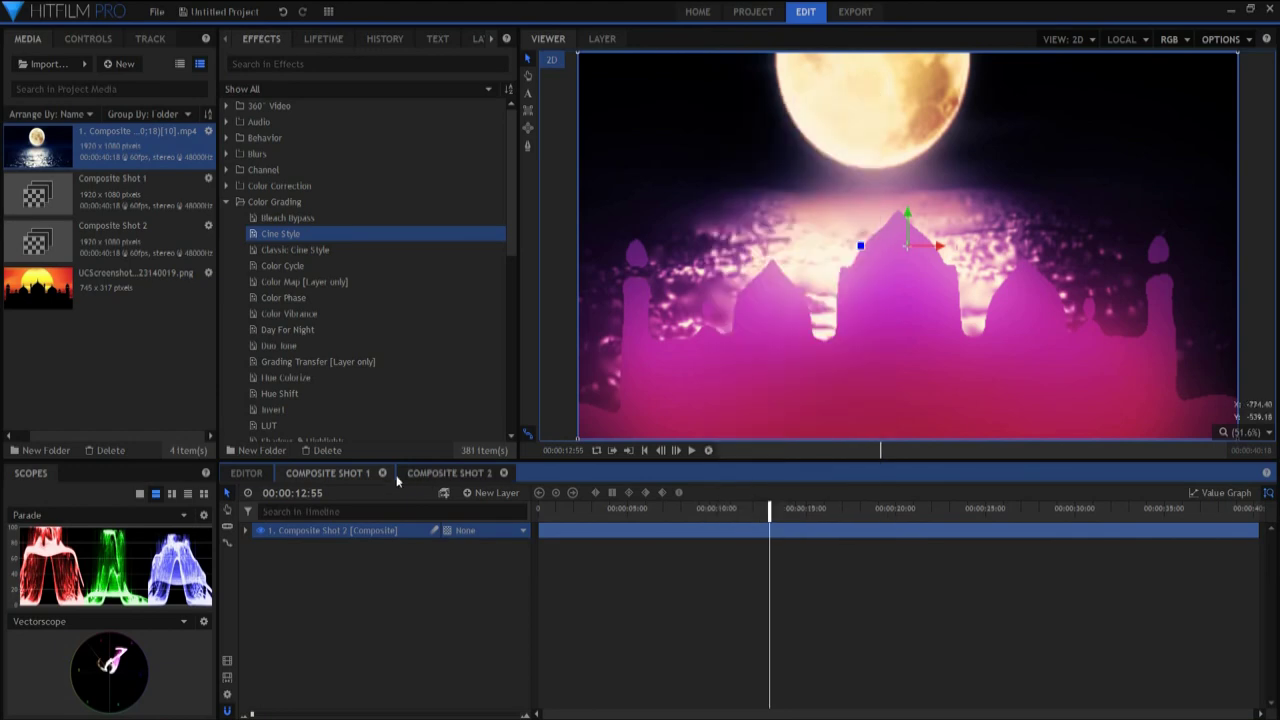
{"action": "left_click", "coordinate": [853, 11]}
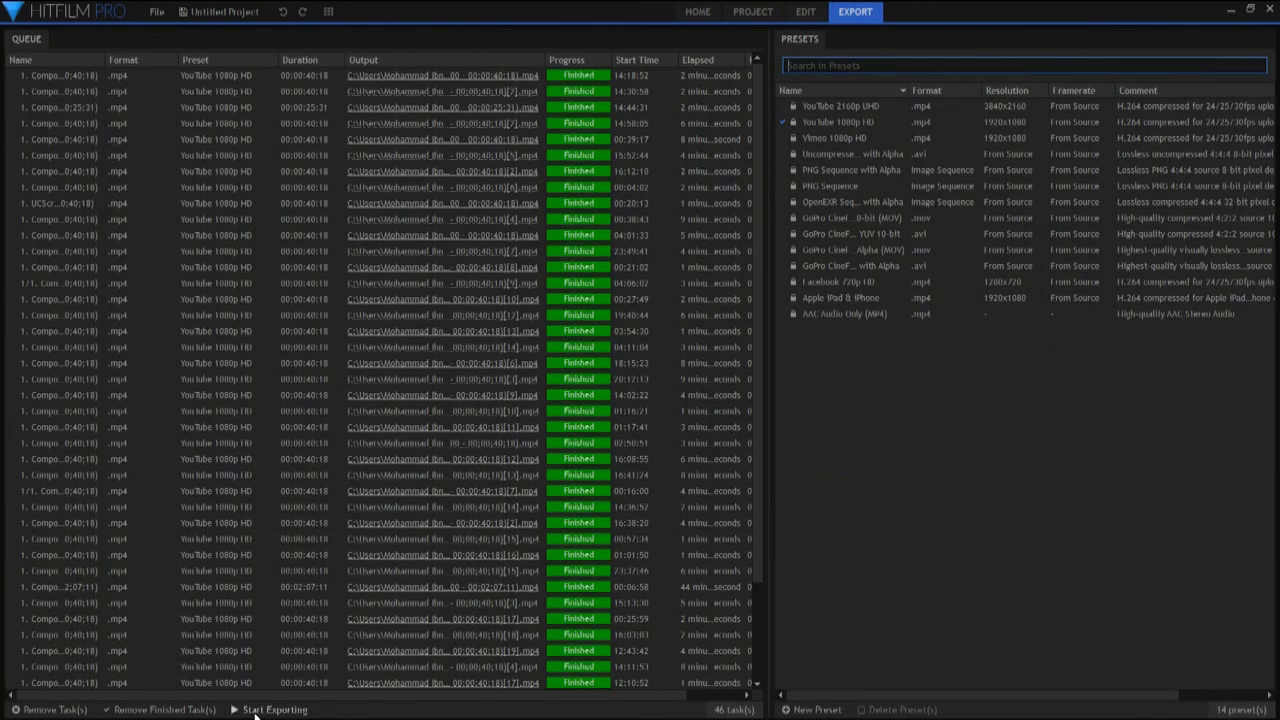